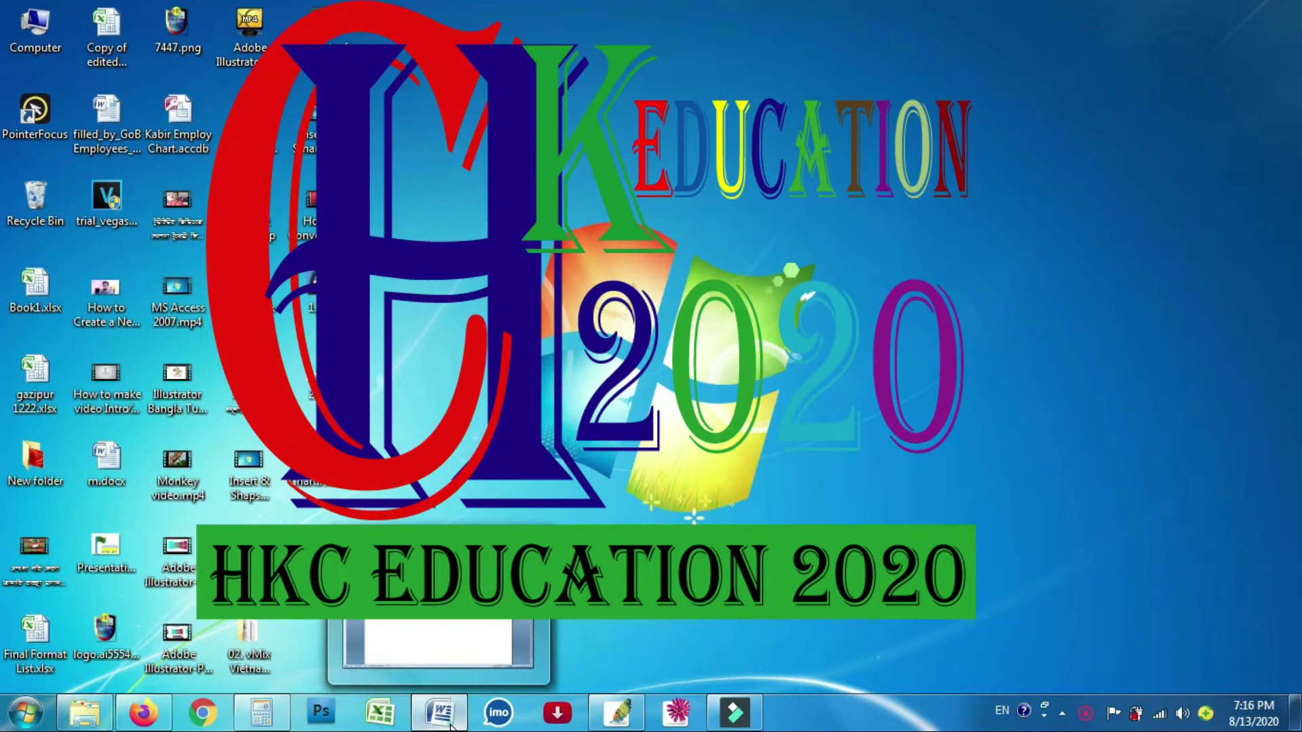
Step: Bring the blank Document1 window in Word to the front
click(441, 716)
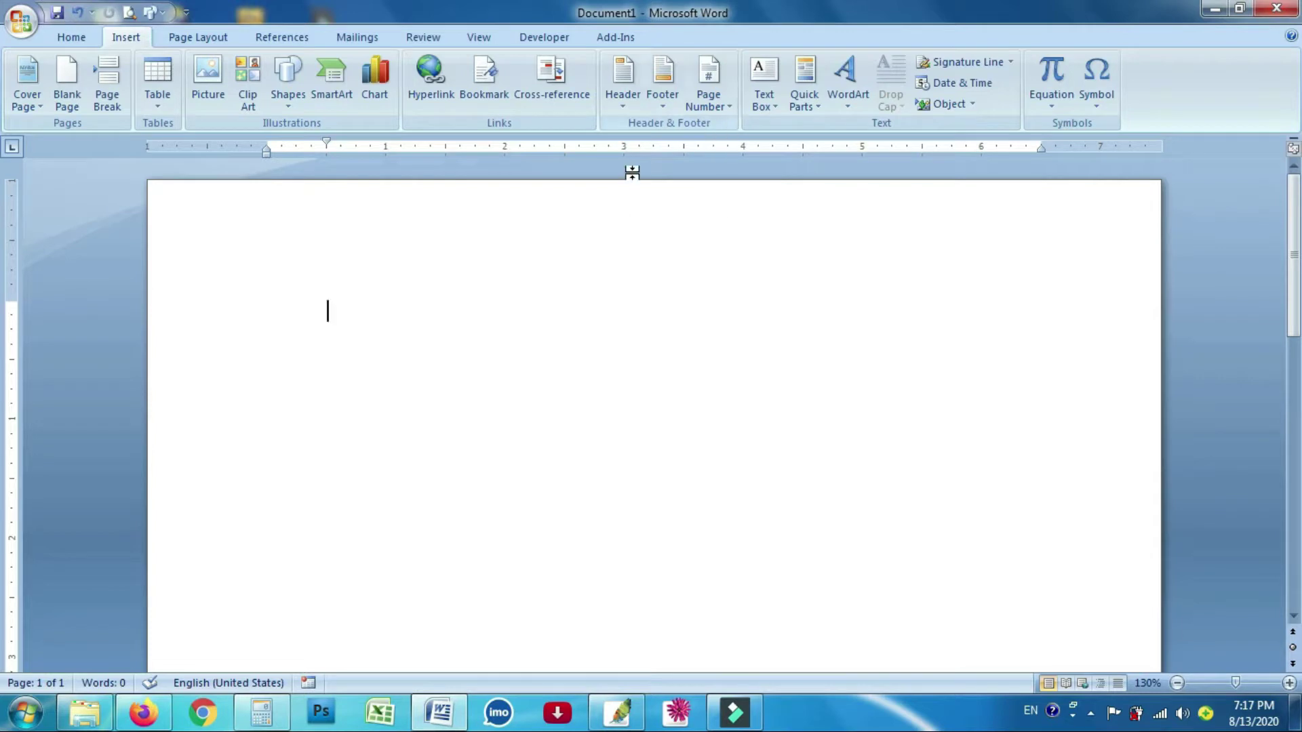
Step: Type the sample line 'lkjdfsgdsiorwelk isdfkl lkjsdfklsda kllksdfkjlsdlk' in the page body
click(356, 310)
text(lkjdfsgdsiorwelk isdfkl)
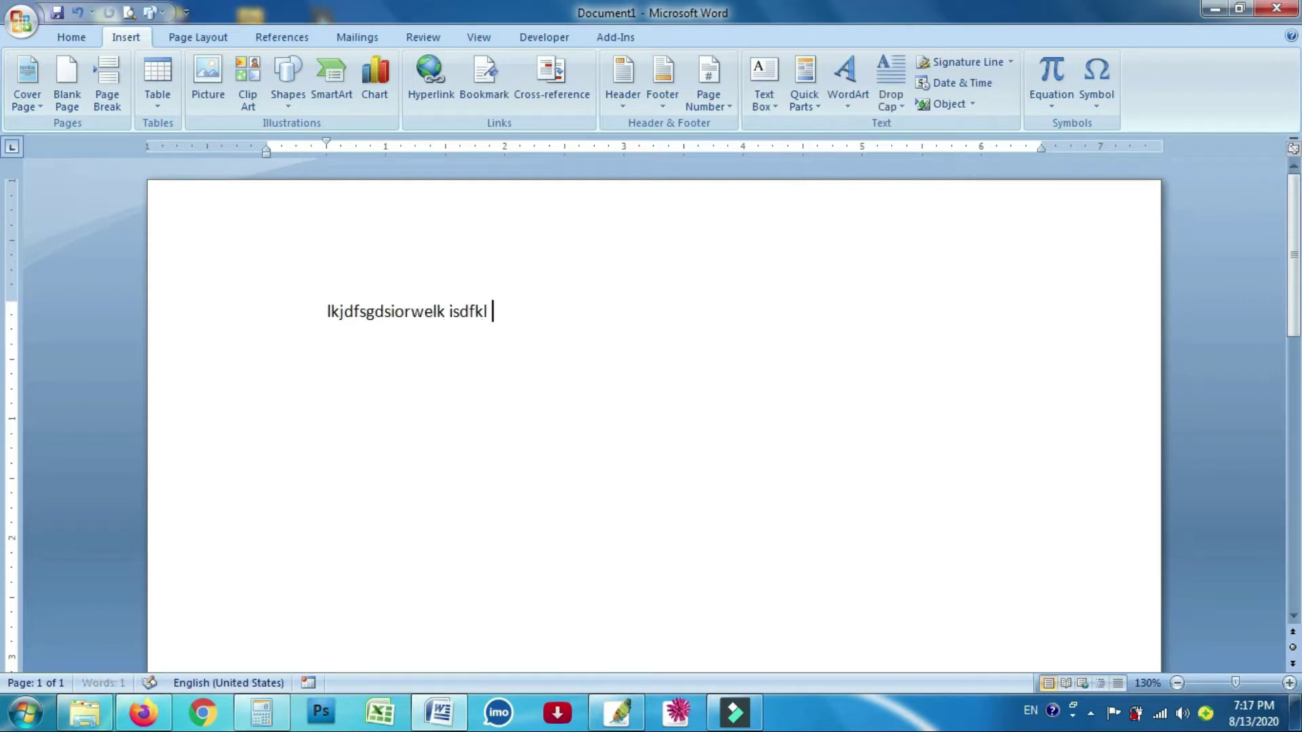
text( lkjsdfklsda kllksdfkjlsdlk)
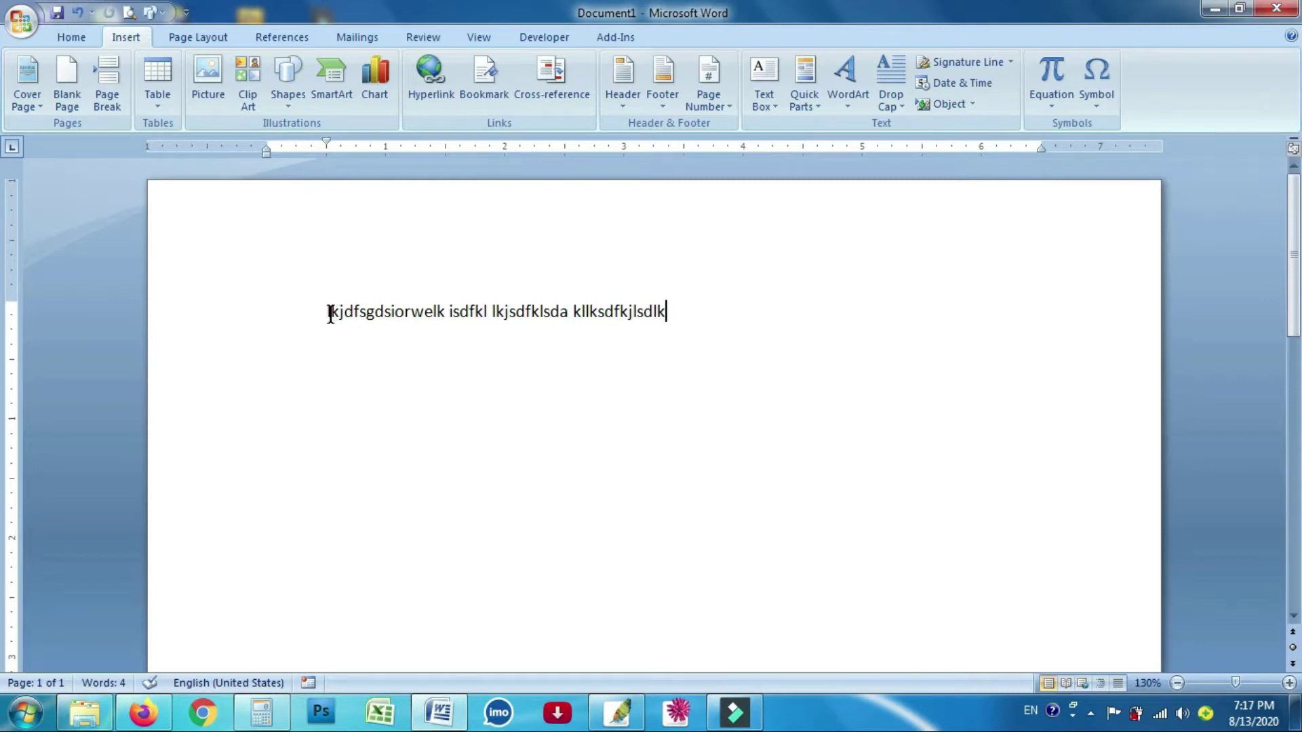
scroll(474, 367, down, 10)
scroll(726, 450, down, 5)
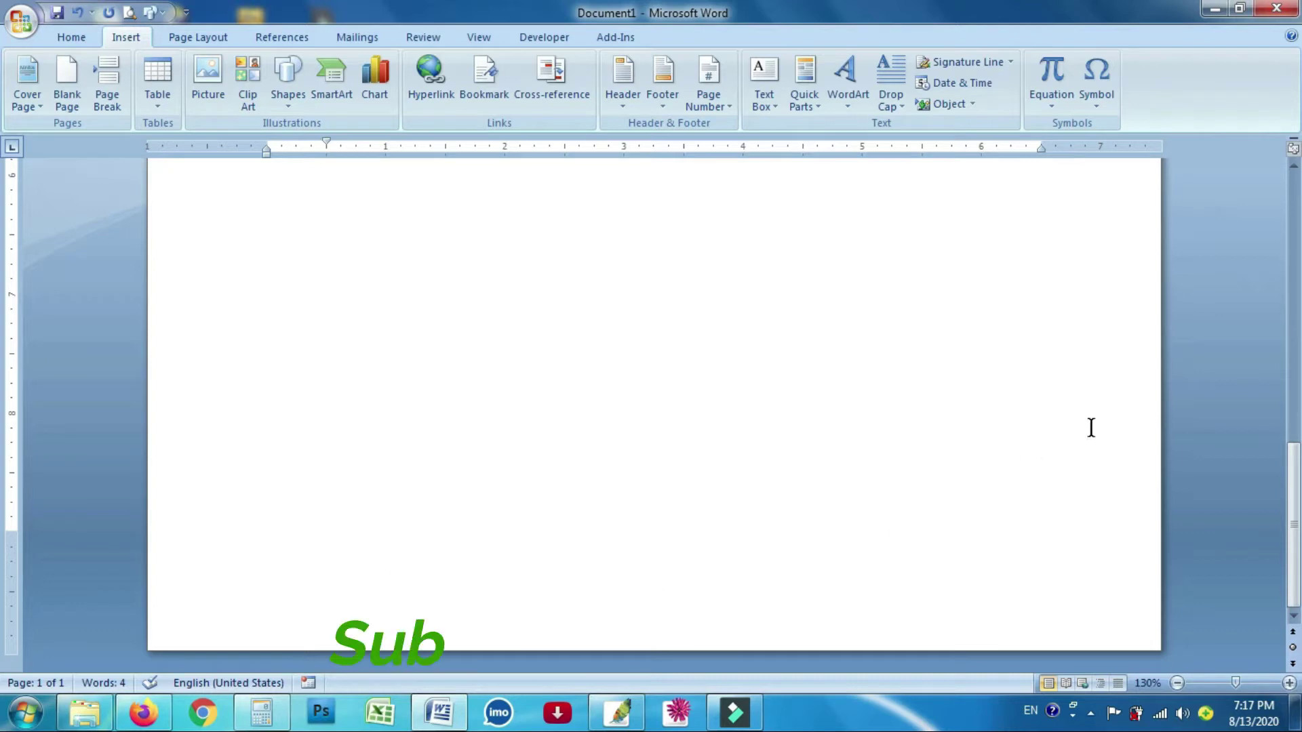
scroll(859, 388, up, 10)
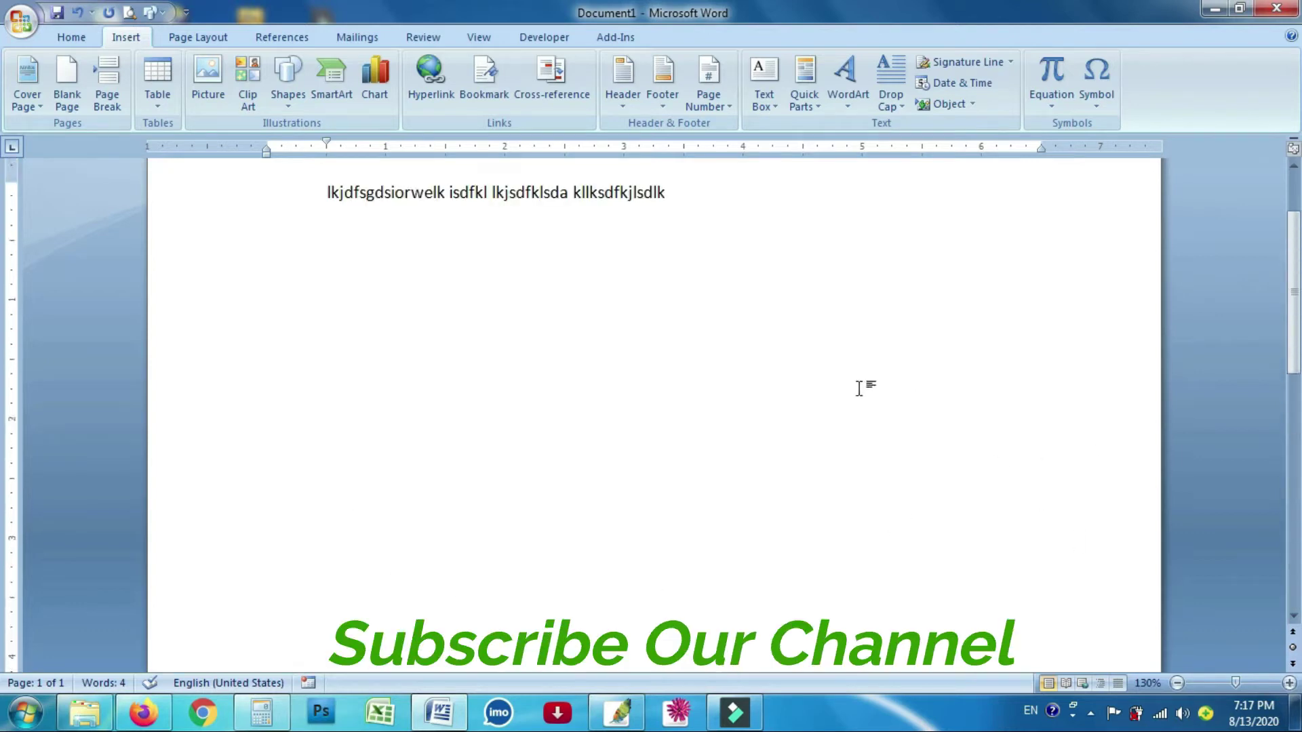
scroll(565, 327, up, 3)
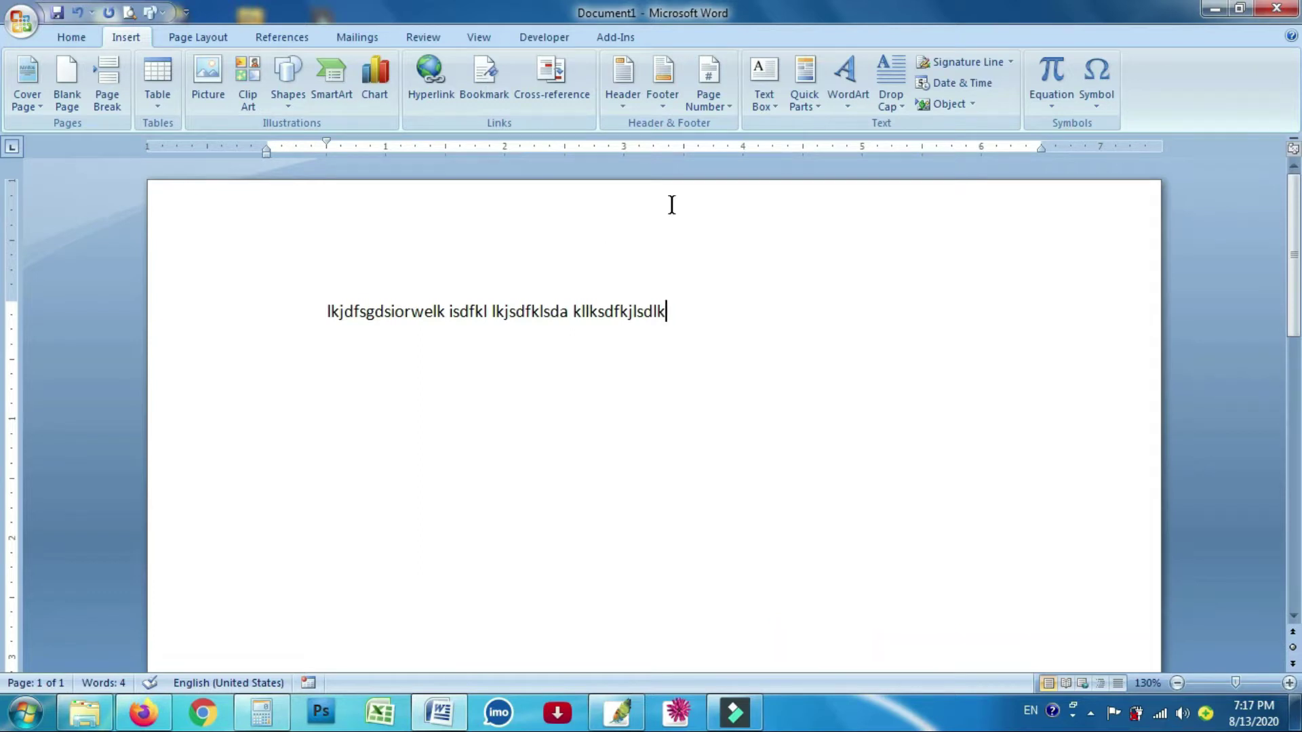
Step: Preview the built-in header layouts, then select and deselect the body line
click(636, 83)
click(590, 430)
drag(669, 321, 310, 326)
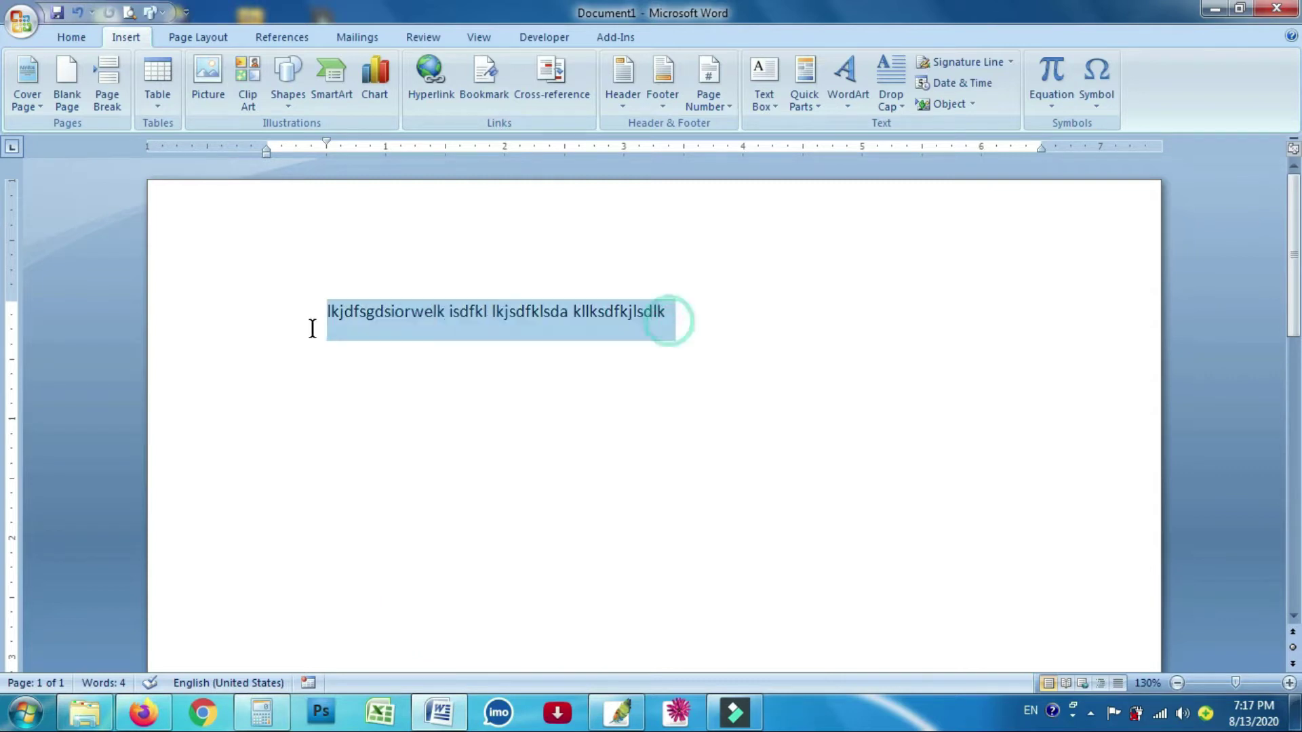
click(743, 316)
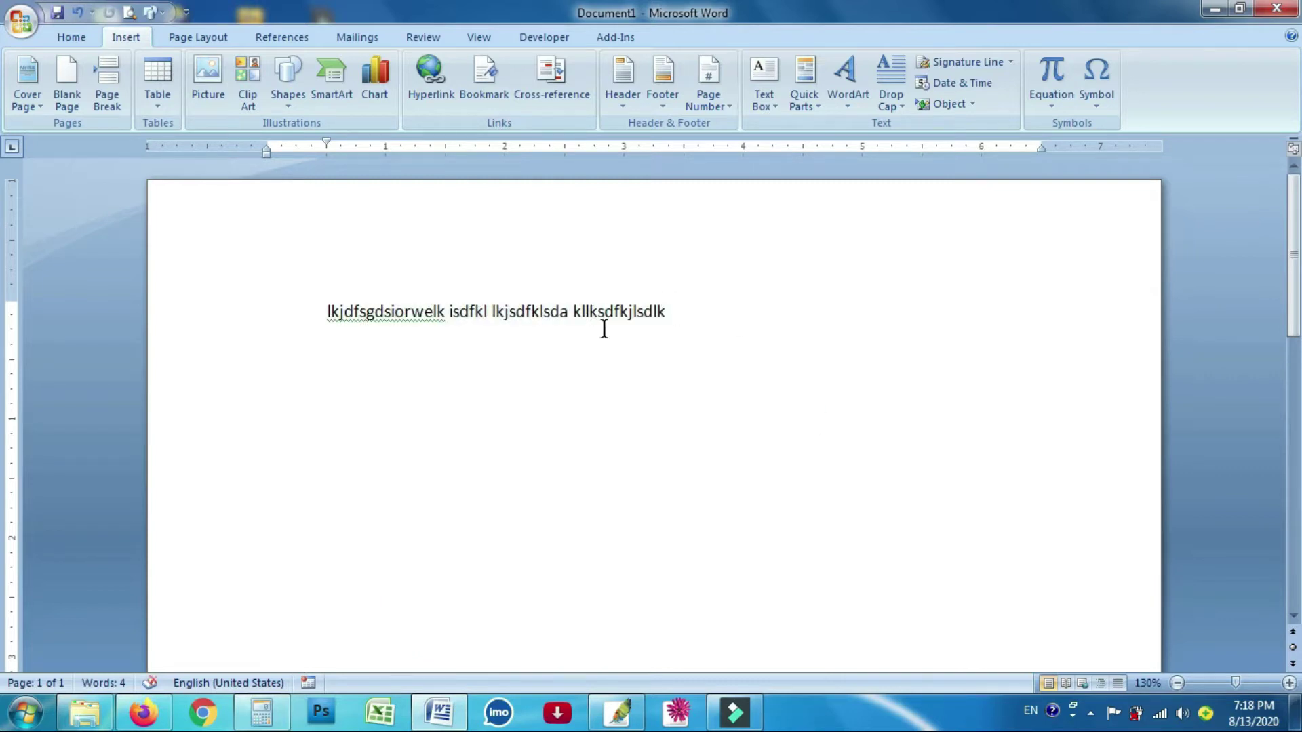
click(474, 228)
Step: Open the header, check the footer, and type 'lkidfgdfsdsflkjdlksdlksdlkfksjdfio9dflkgvdfsaifgkljkl' on the header line
scroll(237, 496, down, 4)
double_click(436, 253)
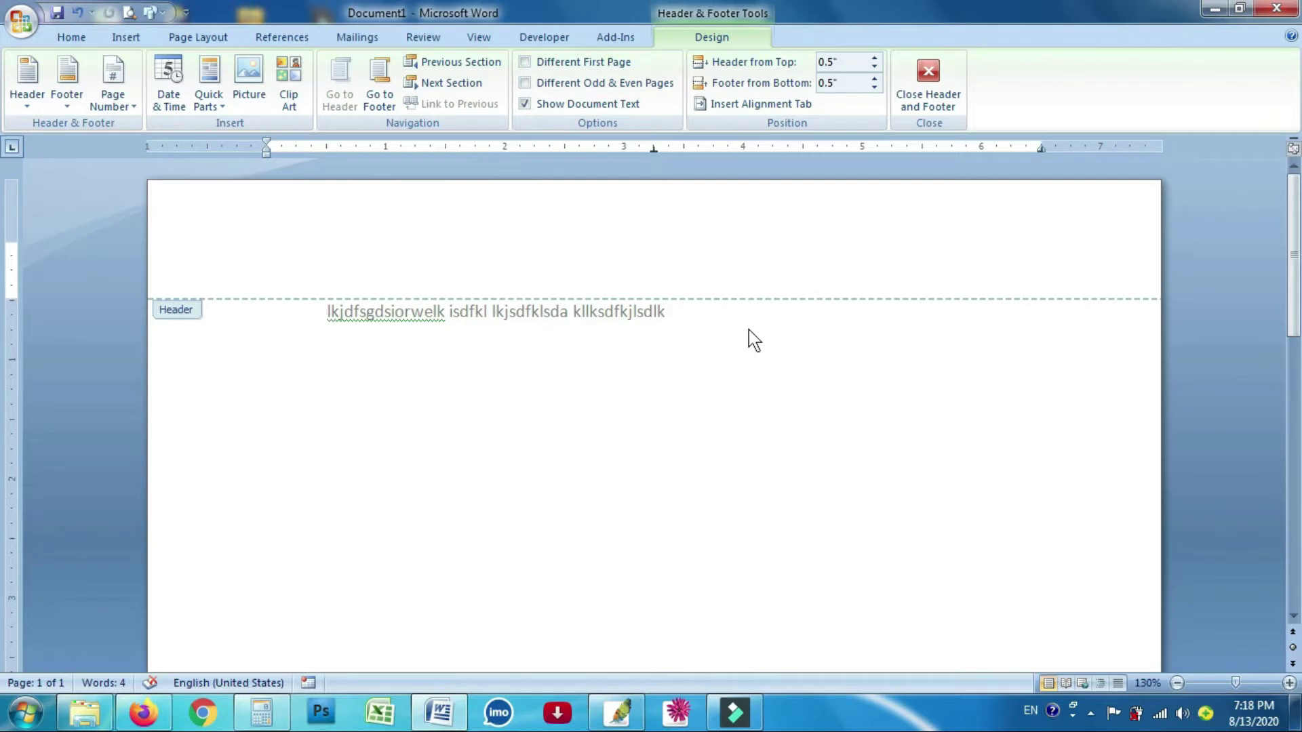
click(486, 218)
scroll(677, 546, down, 1)
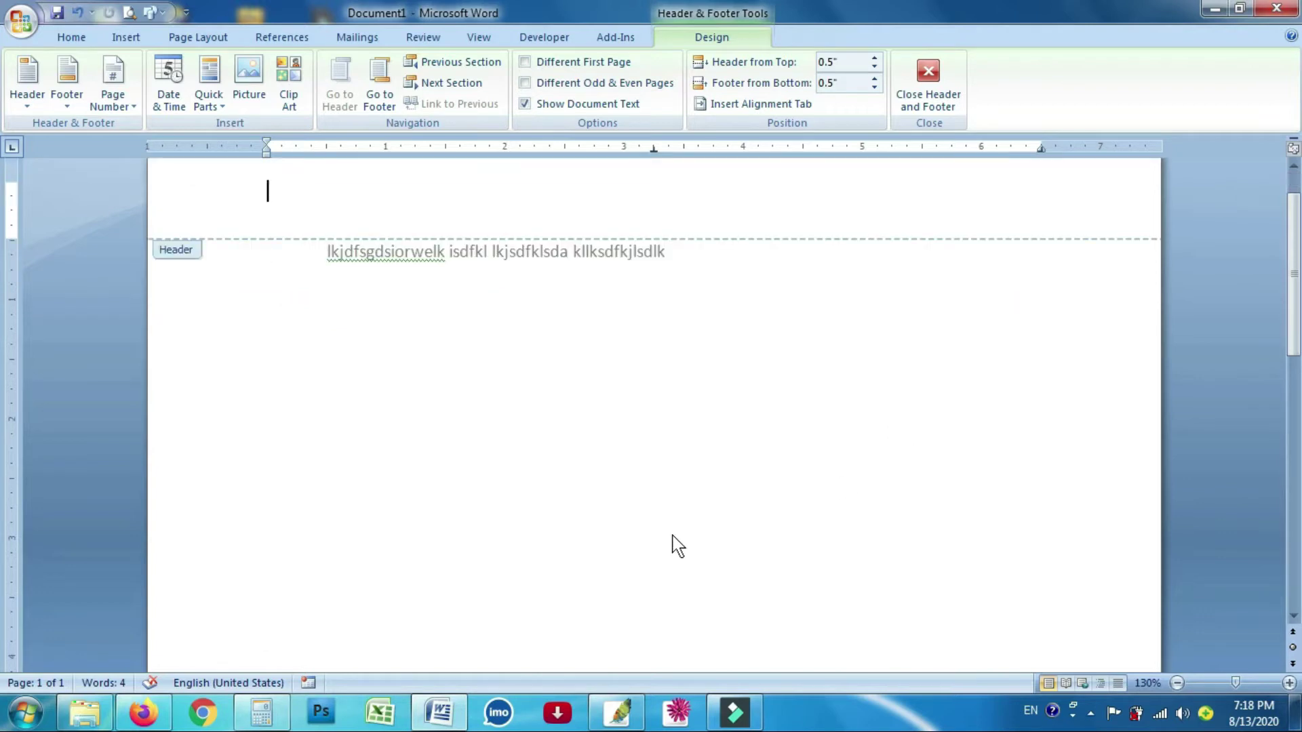
scroll(679, 506, down, 10)
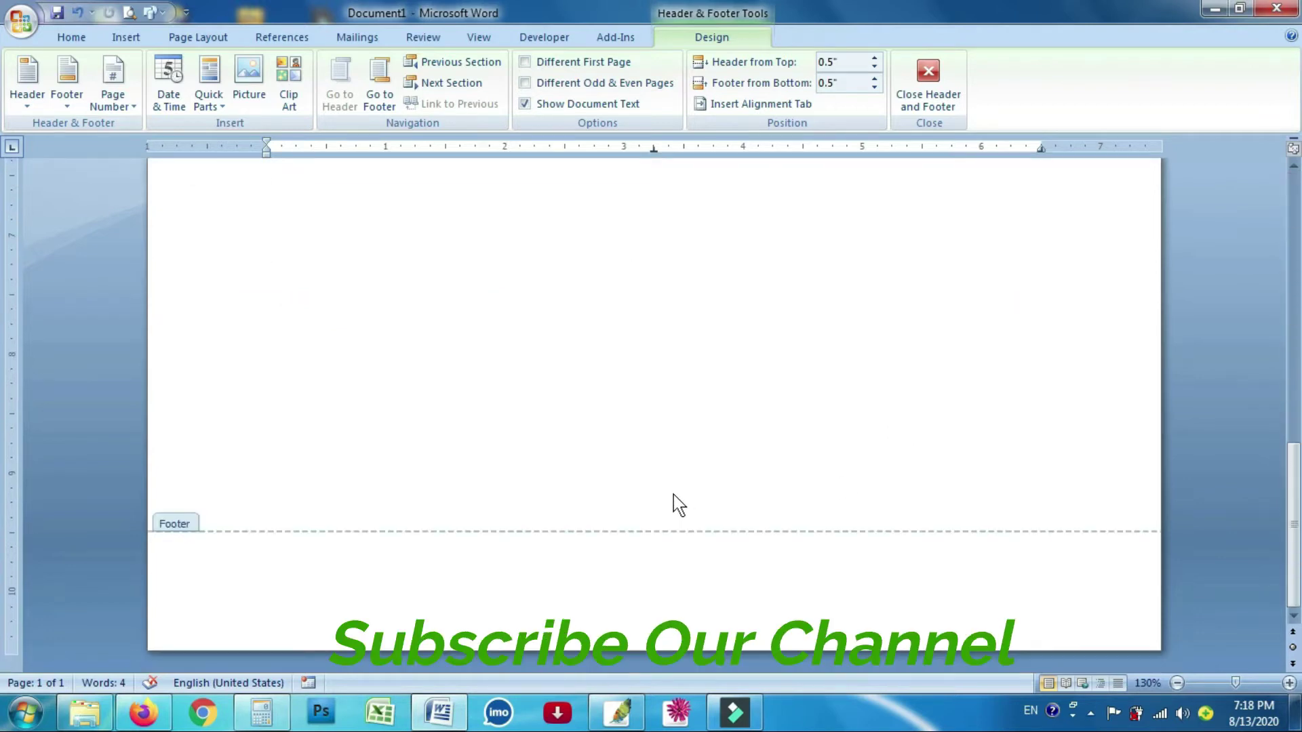
click(532, 582)
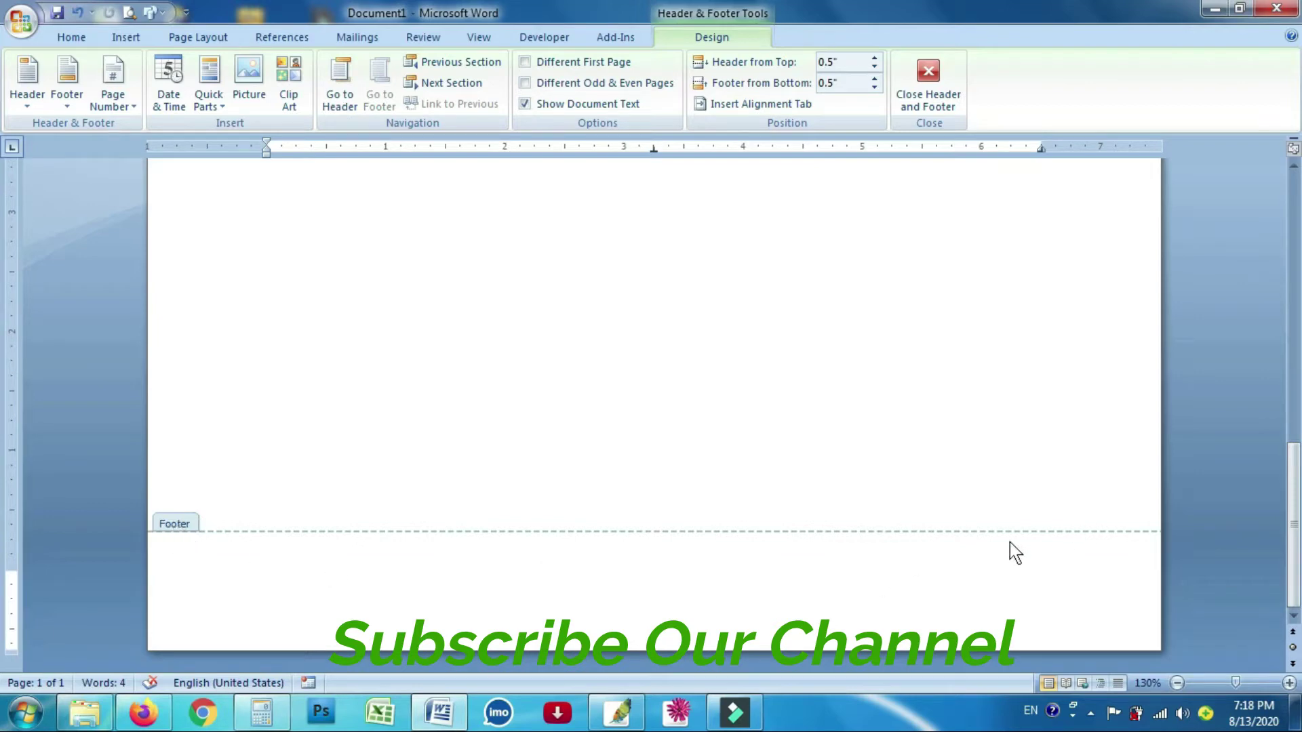
scroll(569, 603, up, 10)
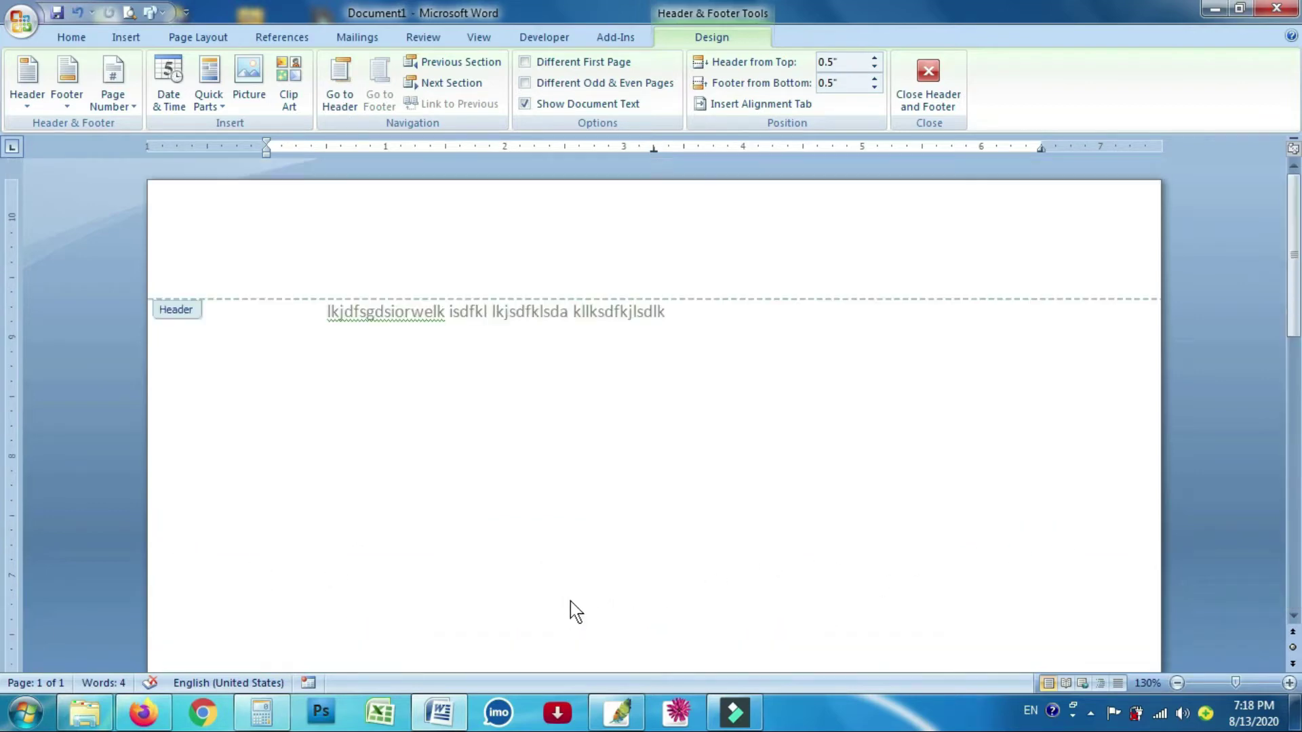
click(483, 236)
text(lkidfg)
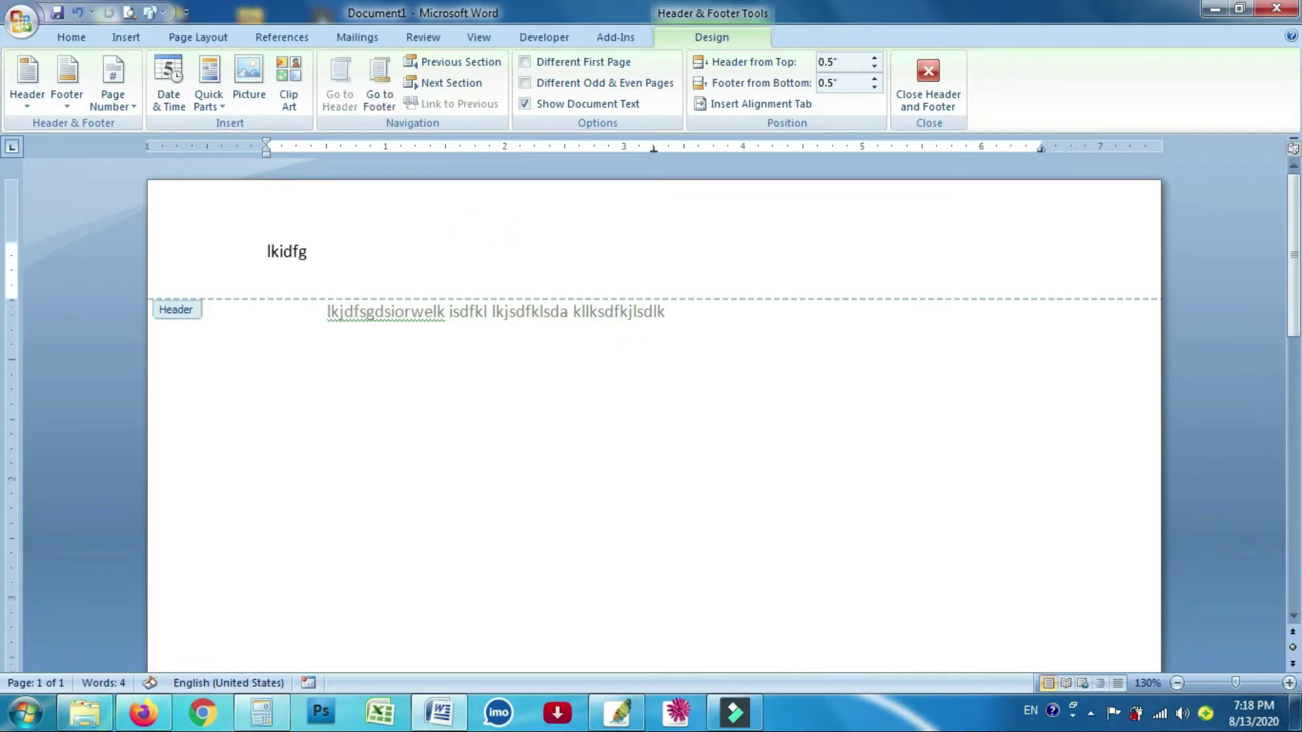
text(dfsdsflkjdlksdlksdlkfksjdfio9)
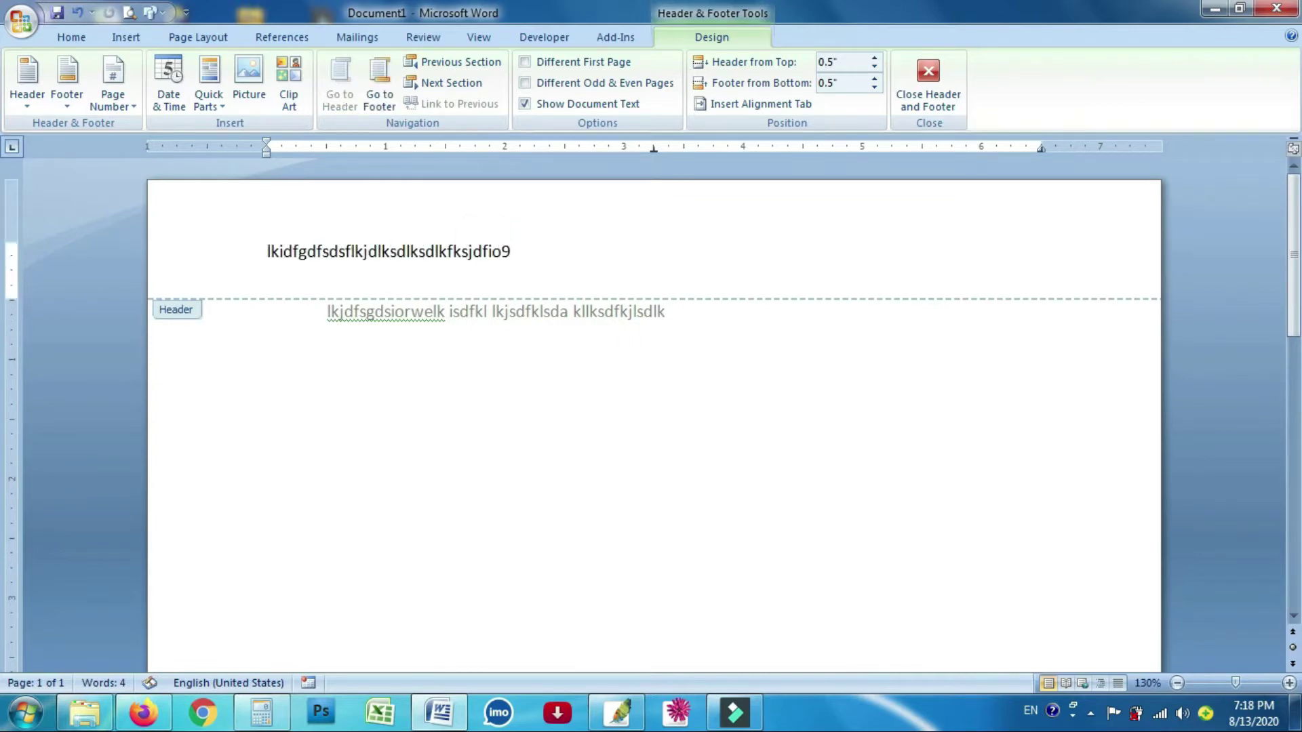
text(dflkgvdfsa)
text(ifgkljkl)
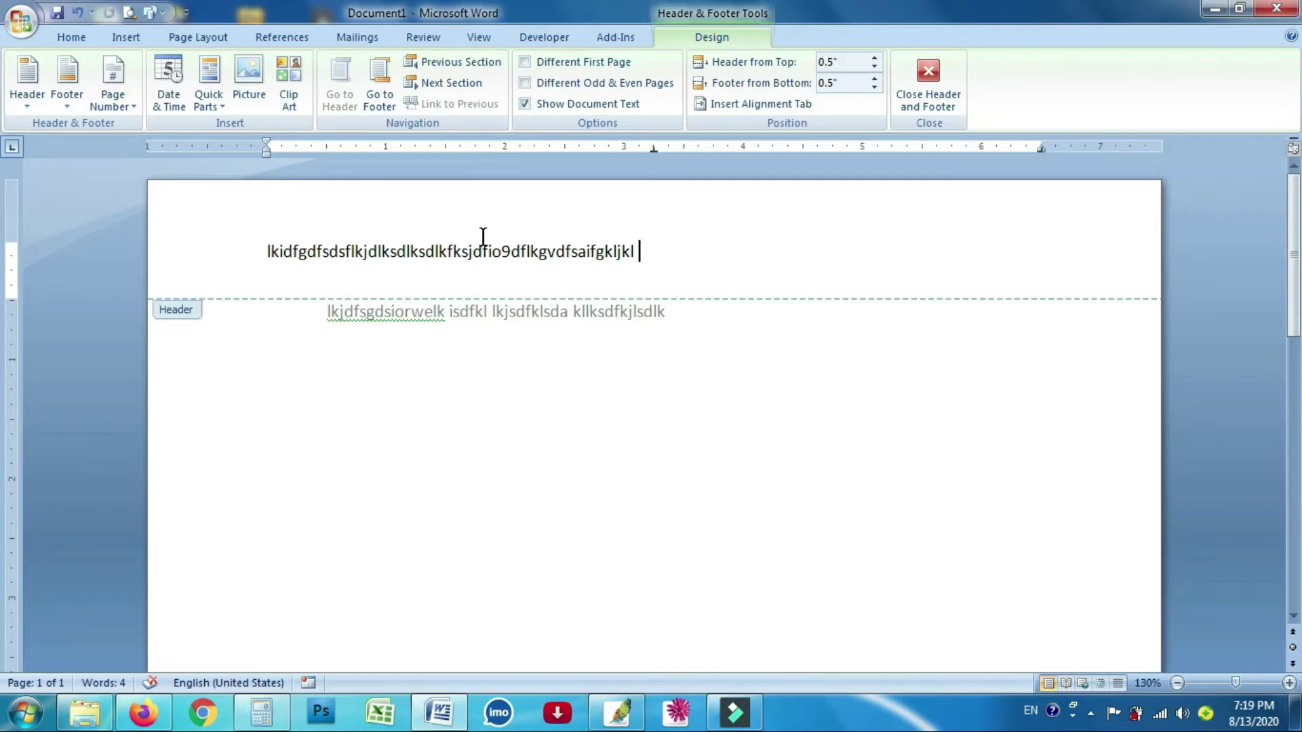
Step: Close header editing, reopen it briefly, then return to the body text with the header dimmed
click(929, 103)
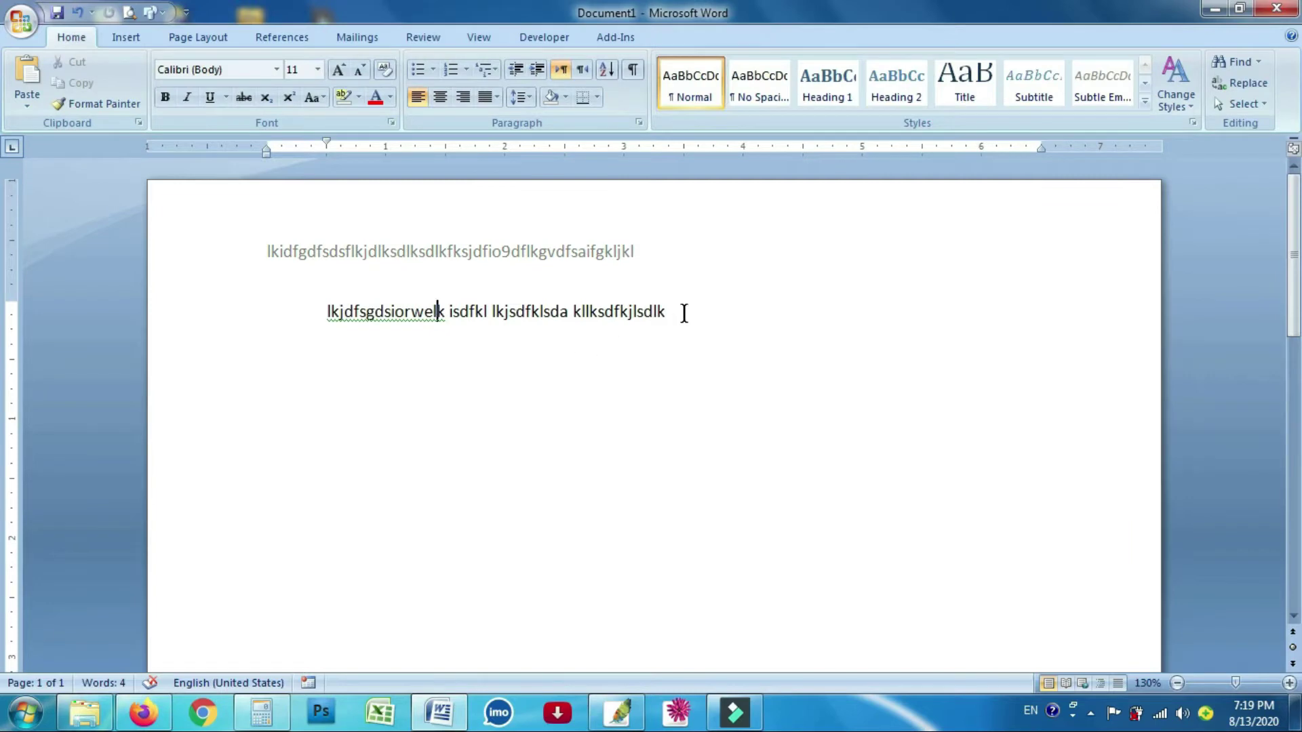
click(637, 244)
click(673, 315)
double_click(617, 254)
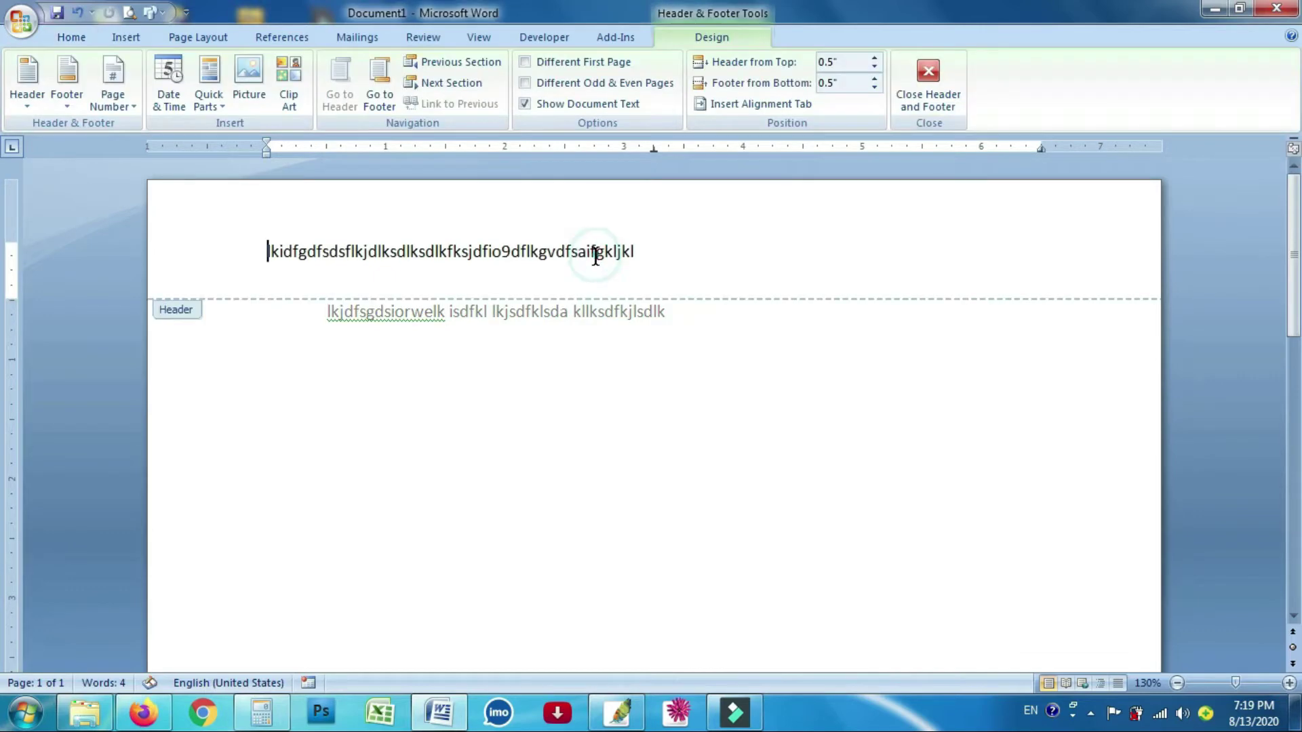
double_click(614, 346)
double_click(529, 256)
scroll(424, 445, down, 5)
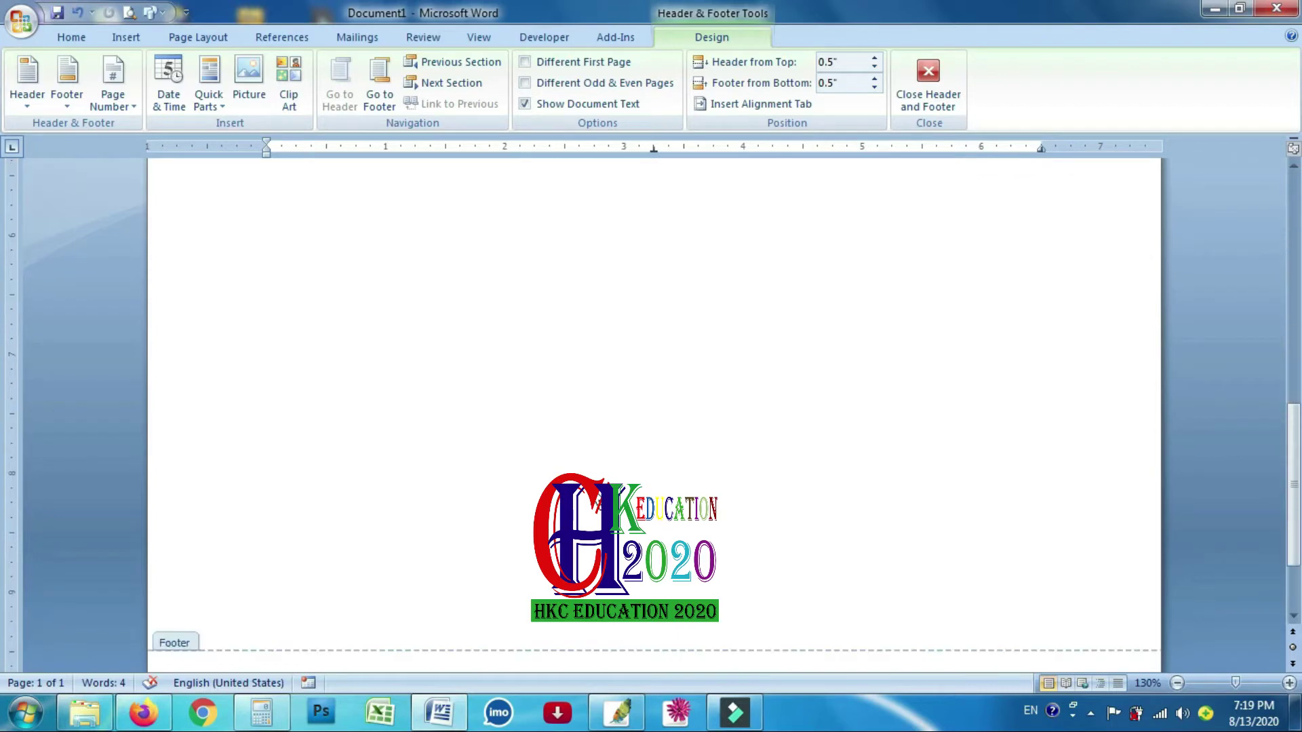
scroll(755, 470, up, 5)
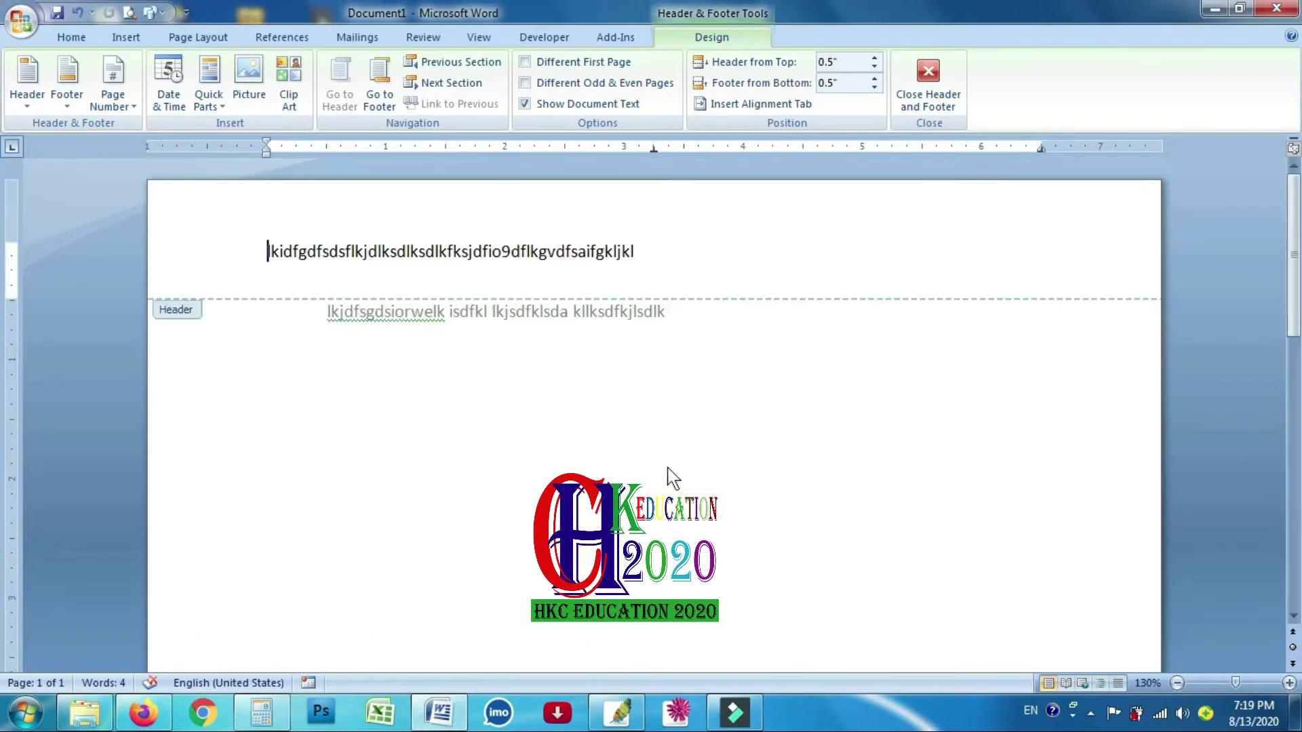
double_click(682, 429)
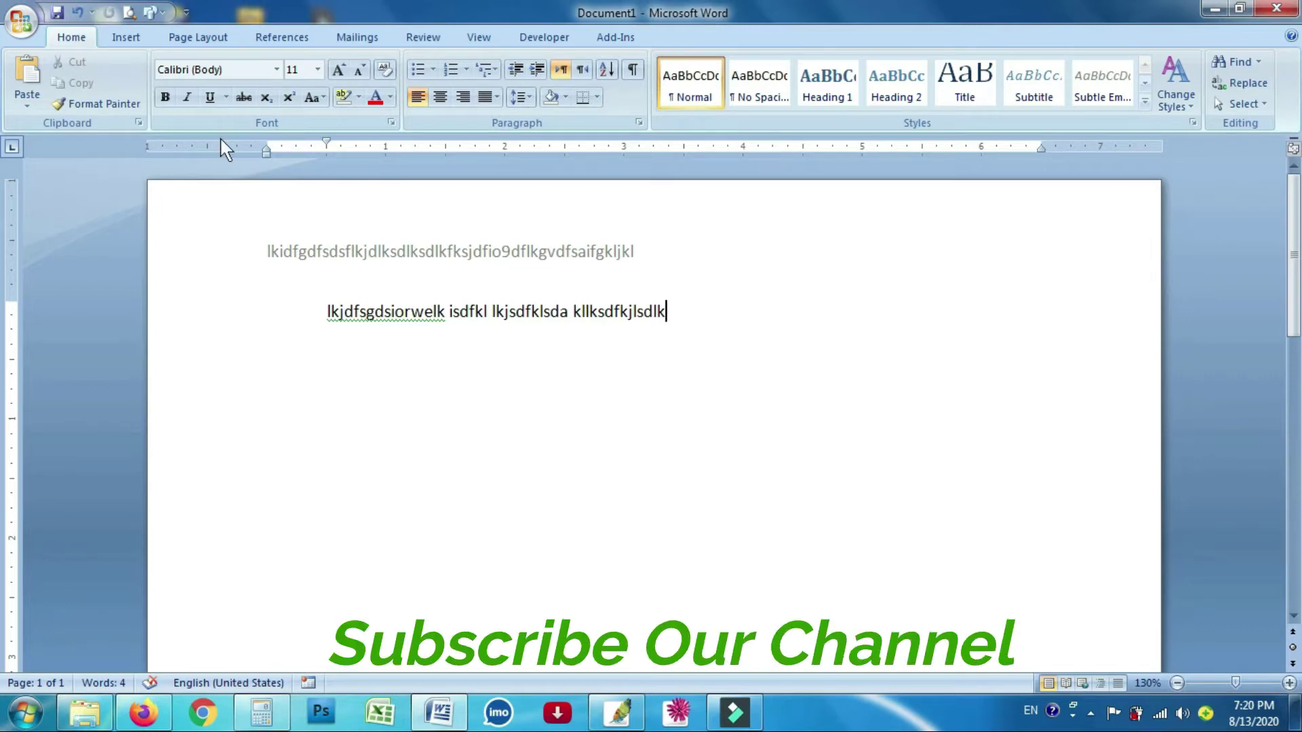
Step: Turn on the Thumbnails pane from the View tab
click(479, 38)
click(335, 83)
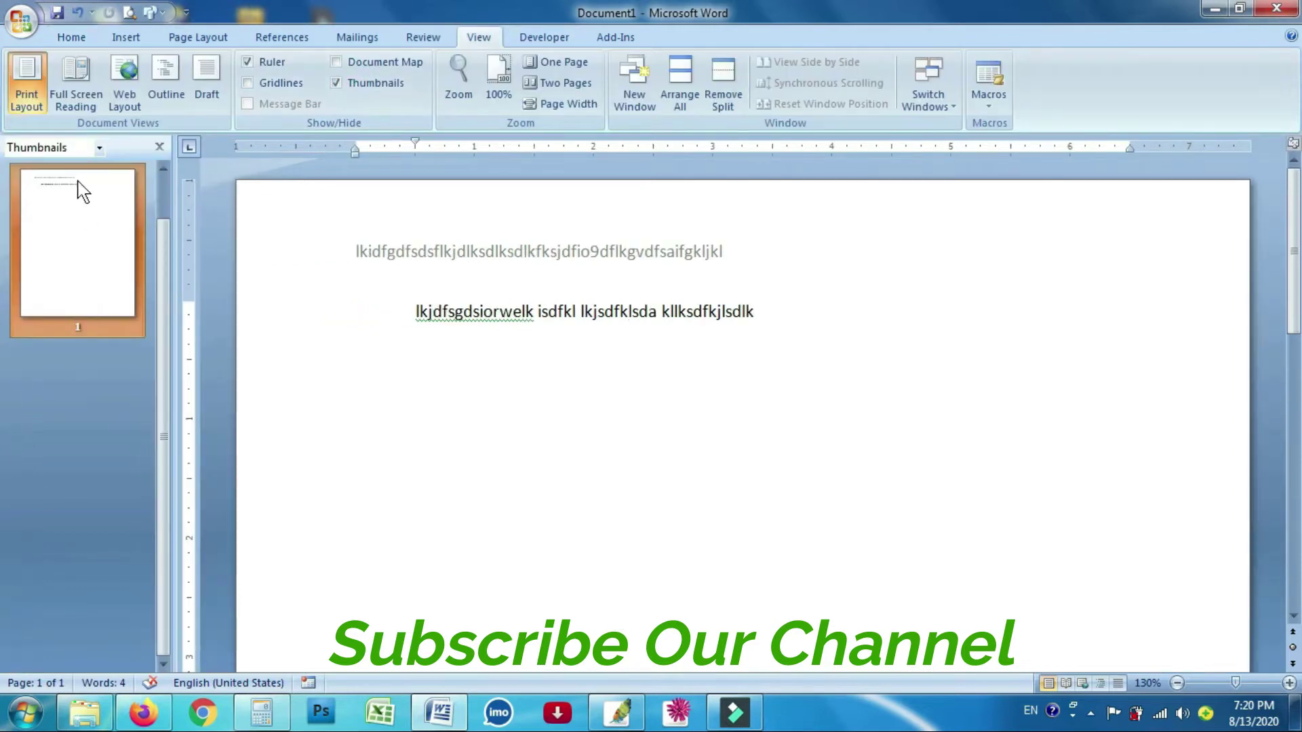
scroll(758, 543, down, 3)
scroll(756, 546, up, 3)
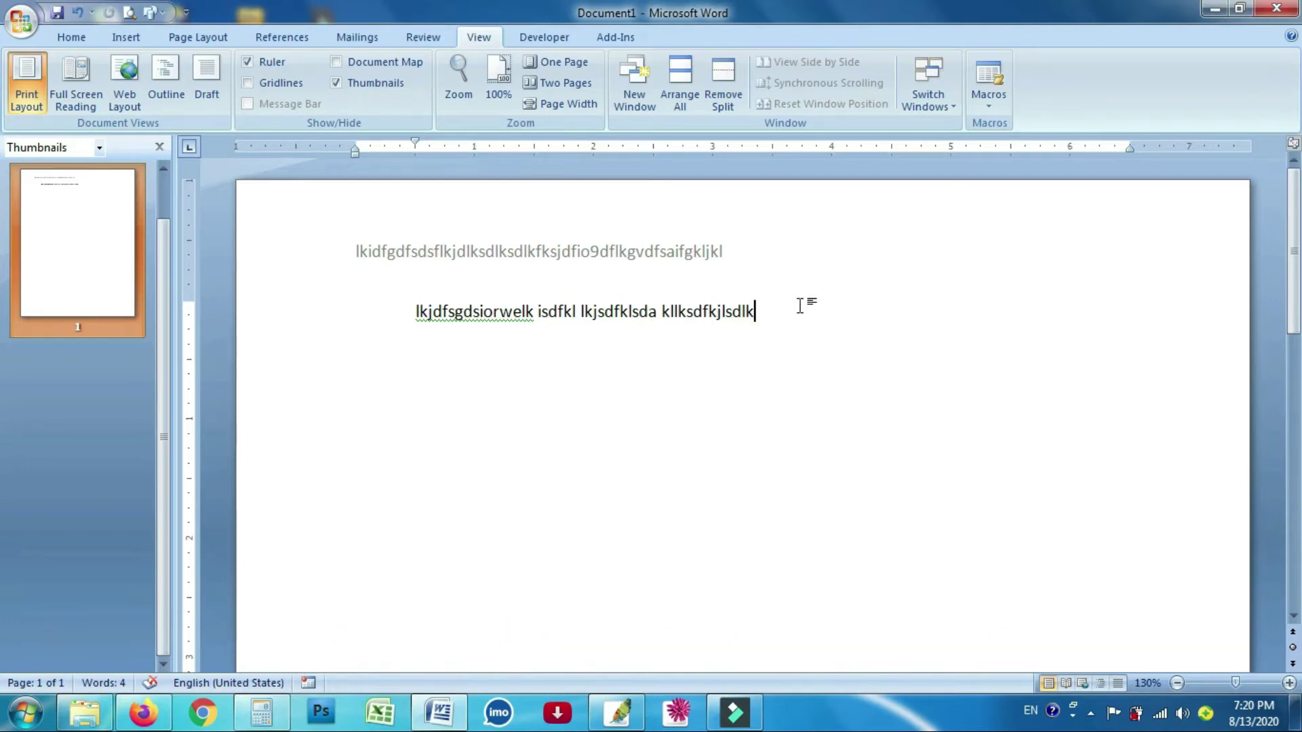
Step: Select and delete the old header line, then return to the body text
double_click(669, 251)
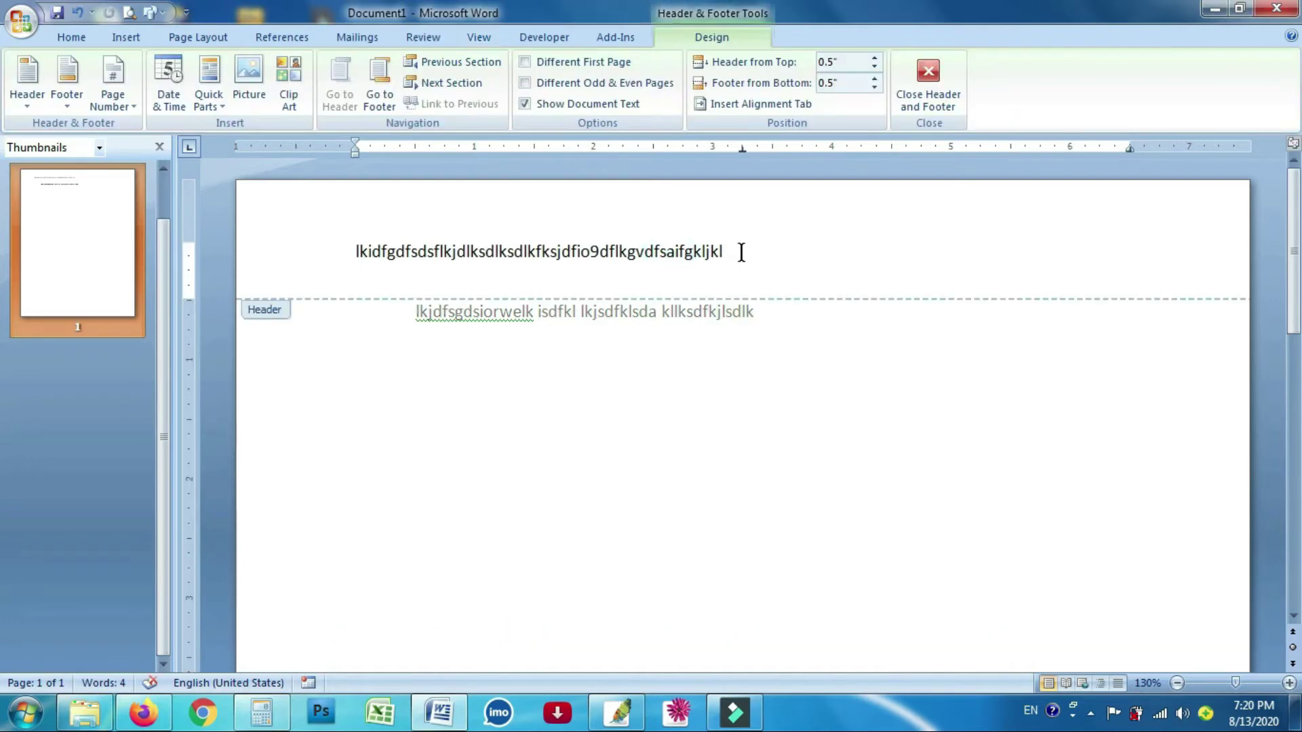
drag(741, 251, 318, 236)
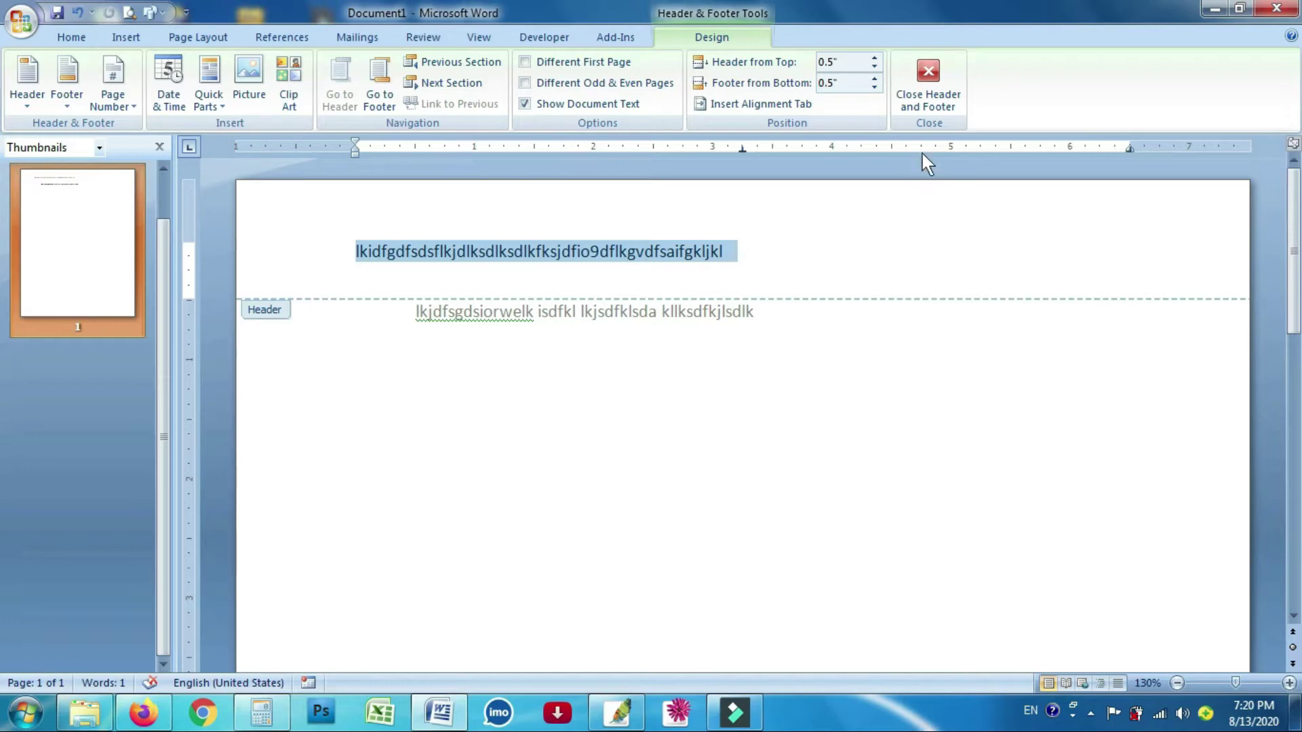
click(932, 111)
double_click(705, 252)
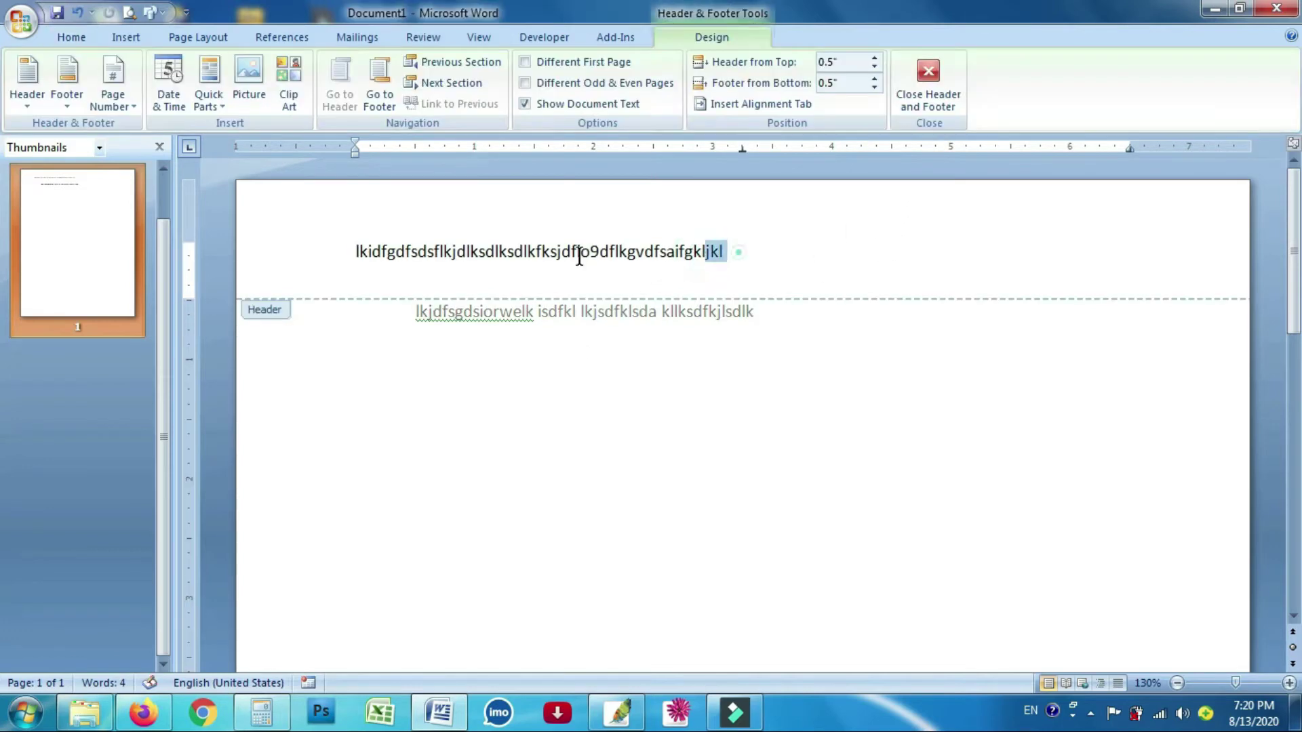
drag(718, 252, 259, 287)
key(Delete)
click(934, 68)
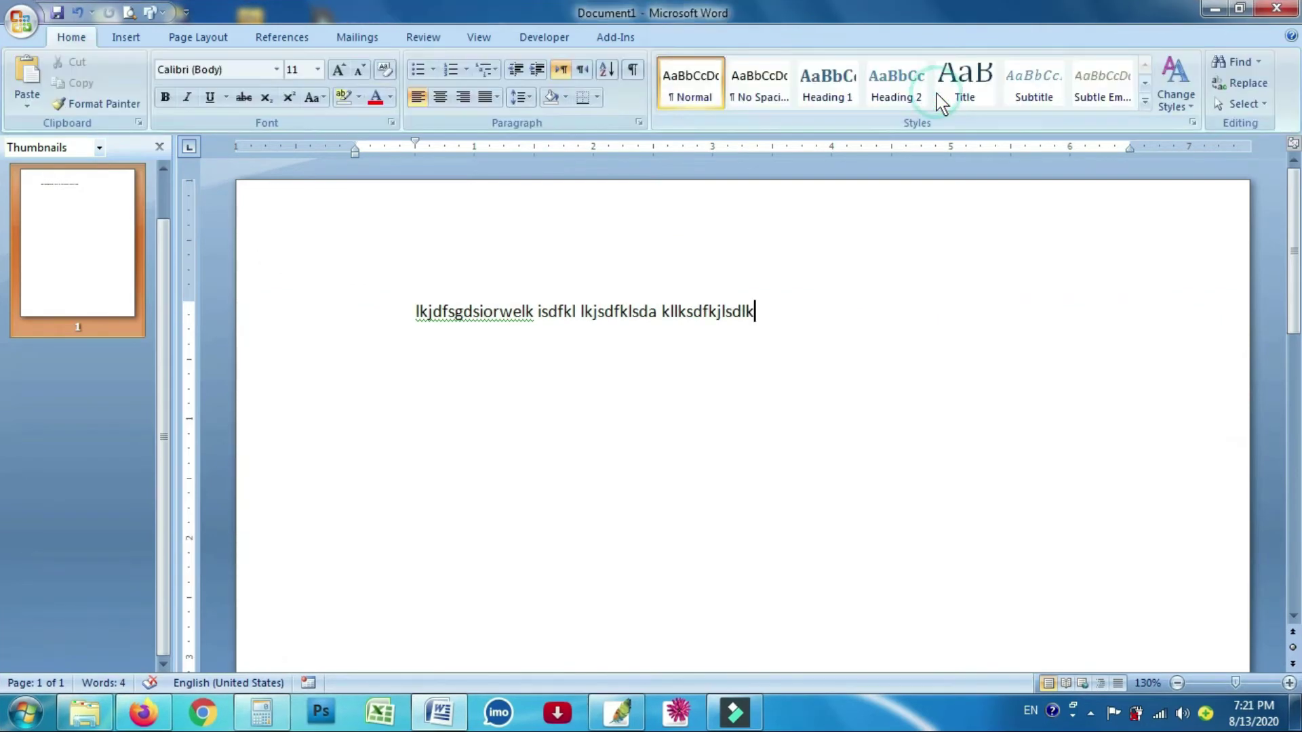
Step: Insert the Blank (Three Columns) header from the header gallery
click(126, 36)
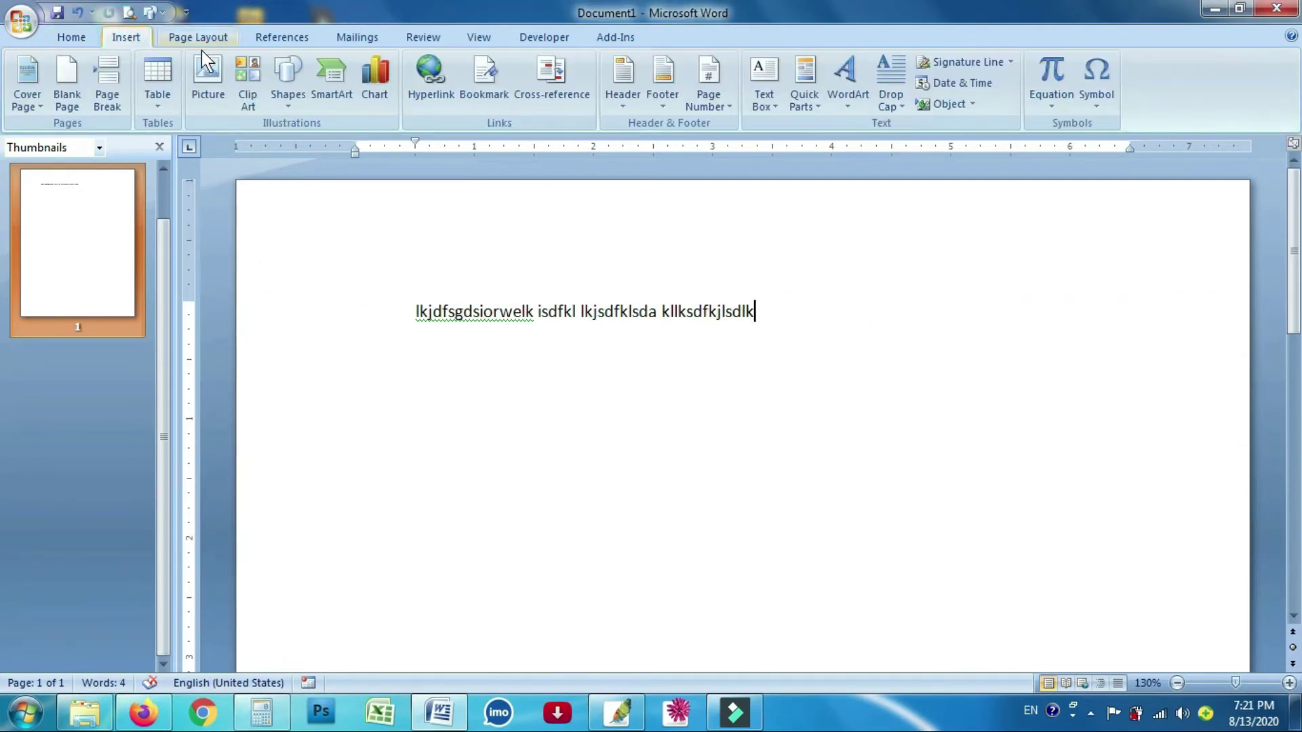
click(621, 98)
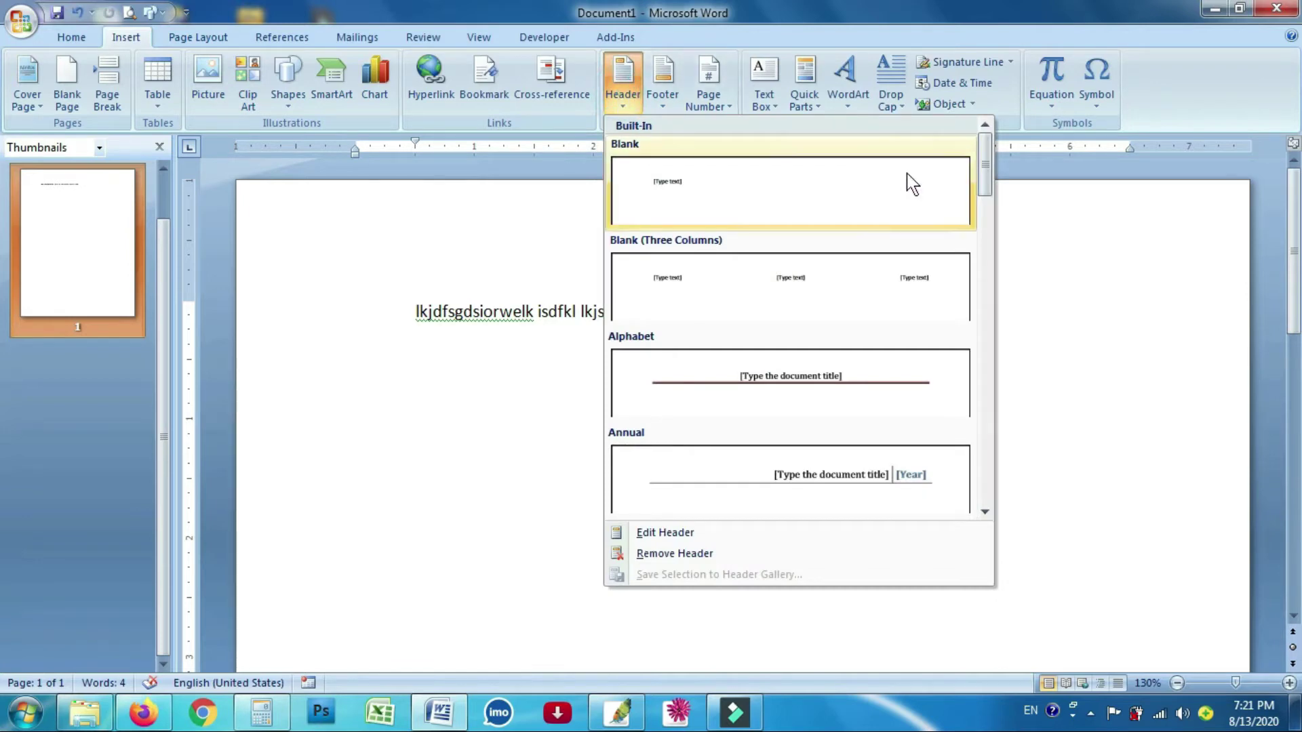
mouse_move(985, 166)
mouse_down()
mouse_move(989, 497)
mouse_move(985, 163)
mouse_up()
scroll(874, 437, down, 3)
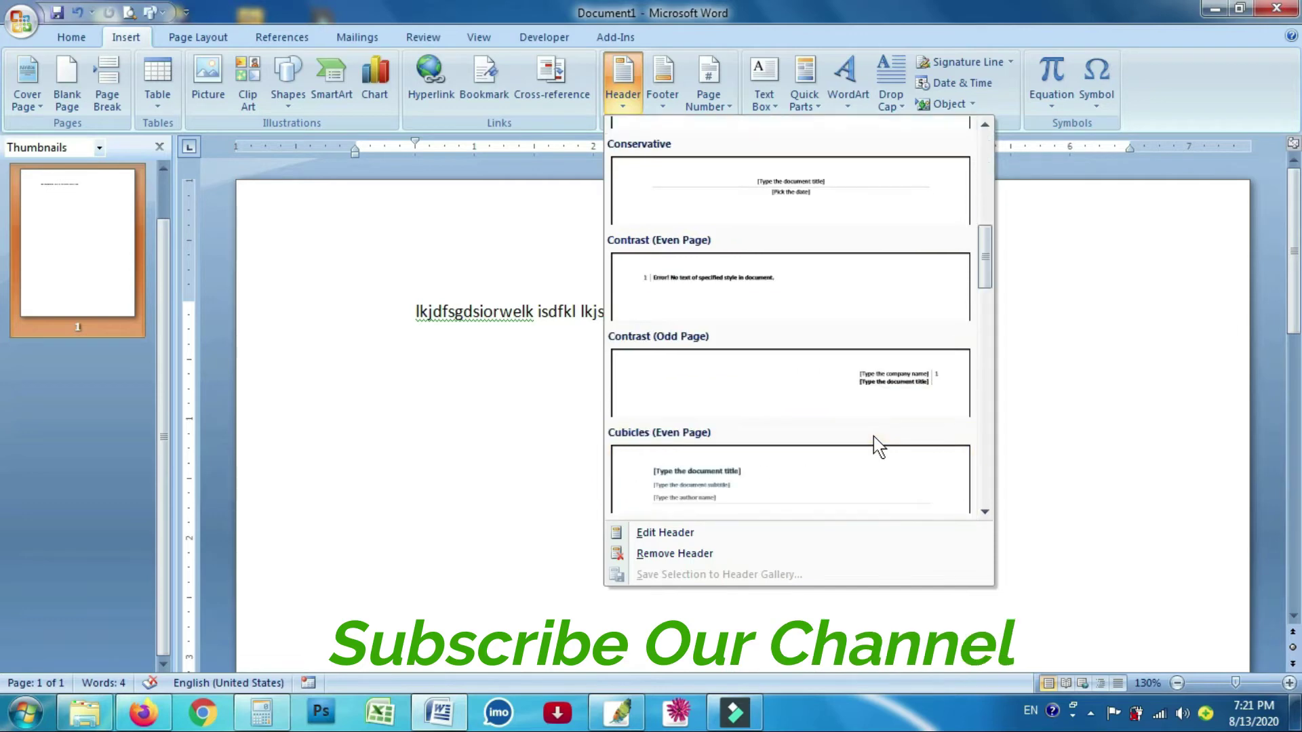
scroll(874, 437, down, 5)
scroll(873, 436, down, 2)
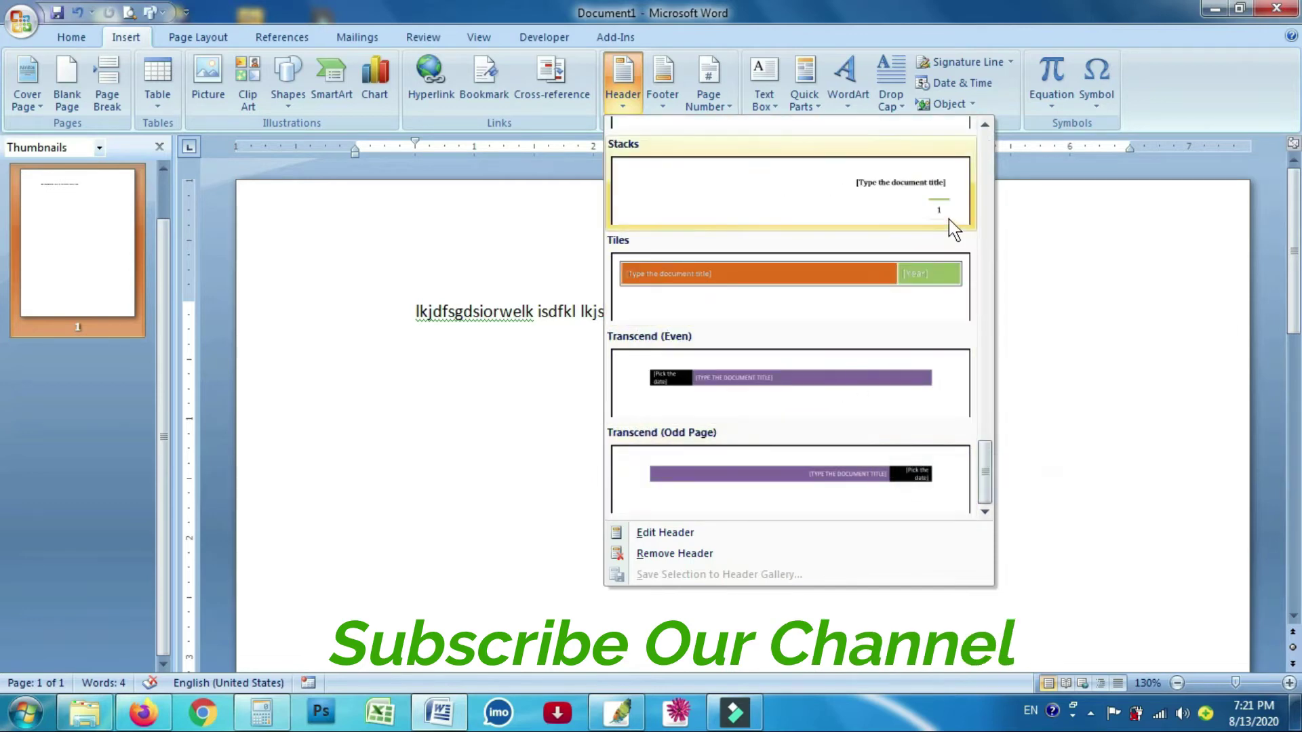
drag(985, 468, 984, 163)
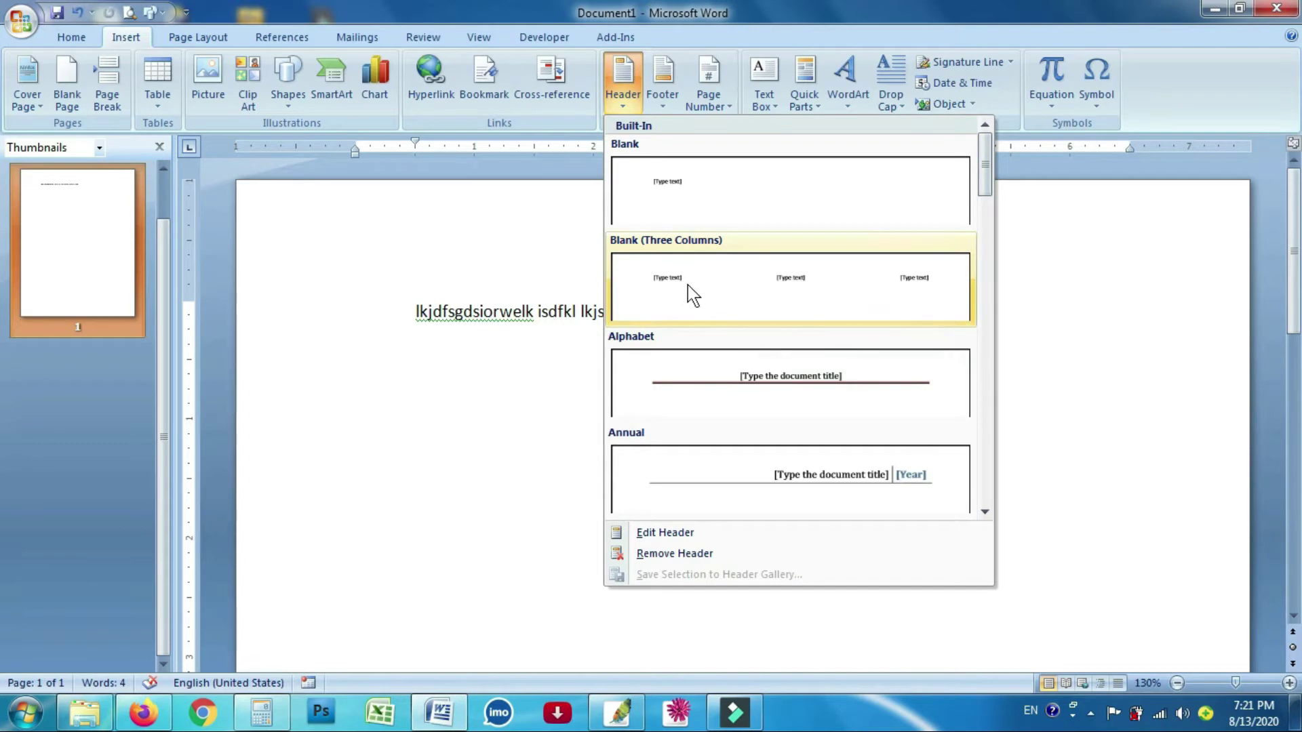
click(824, 263)
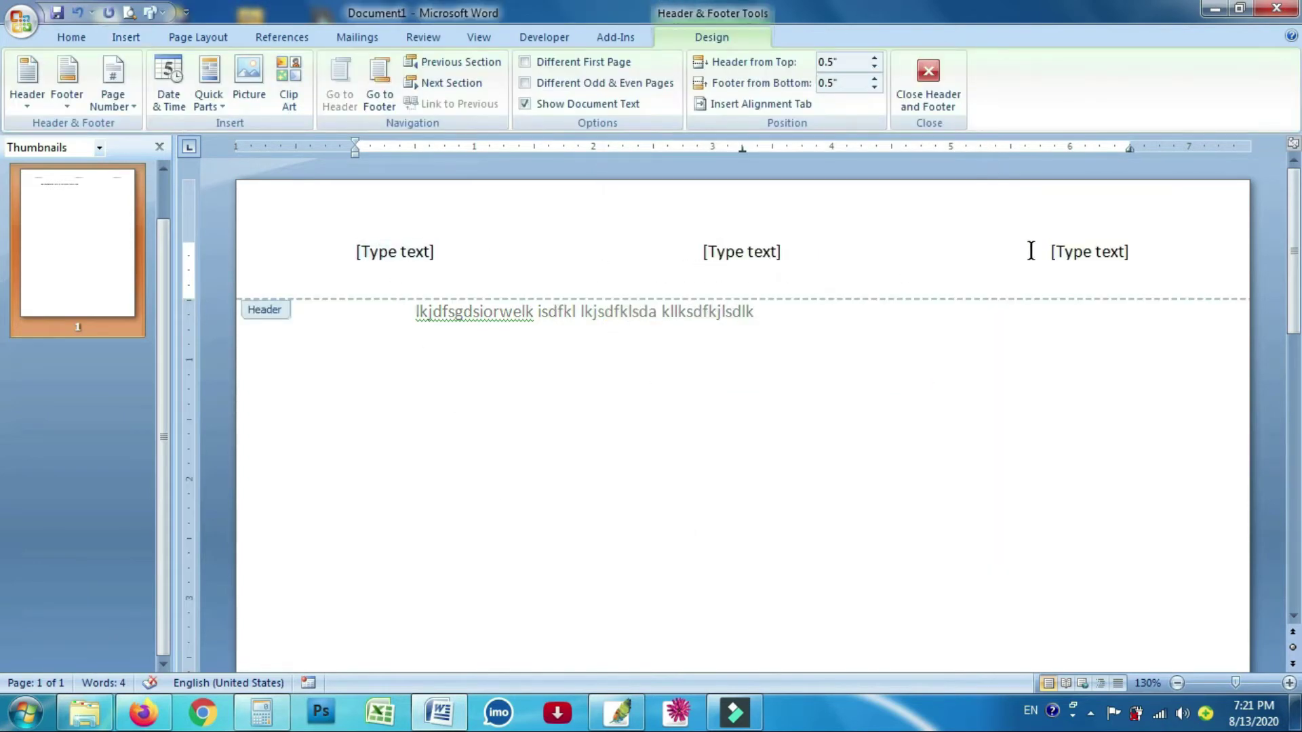
Step: Type 'jdsflksdfksdklfsd' into the middle header placeholder and select the left and right header text
click(763, 254)
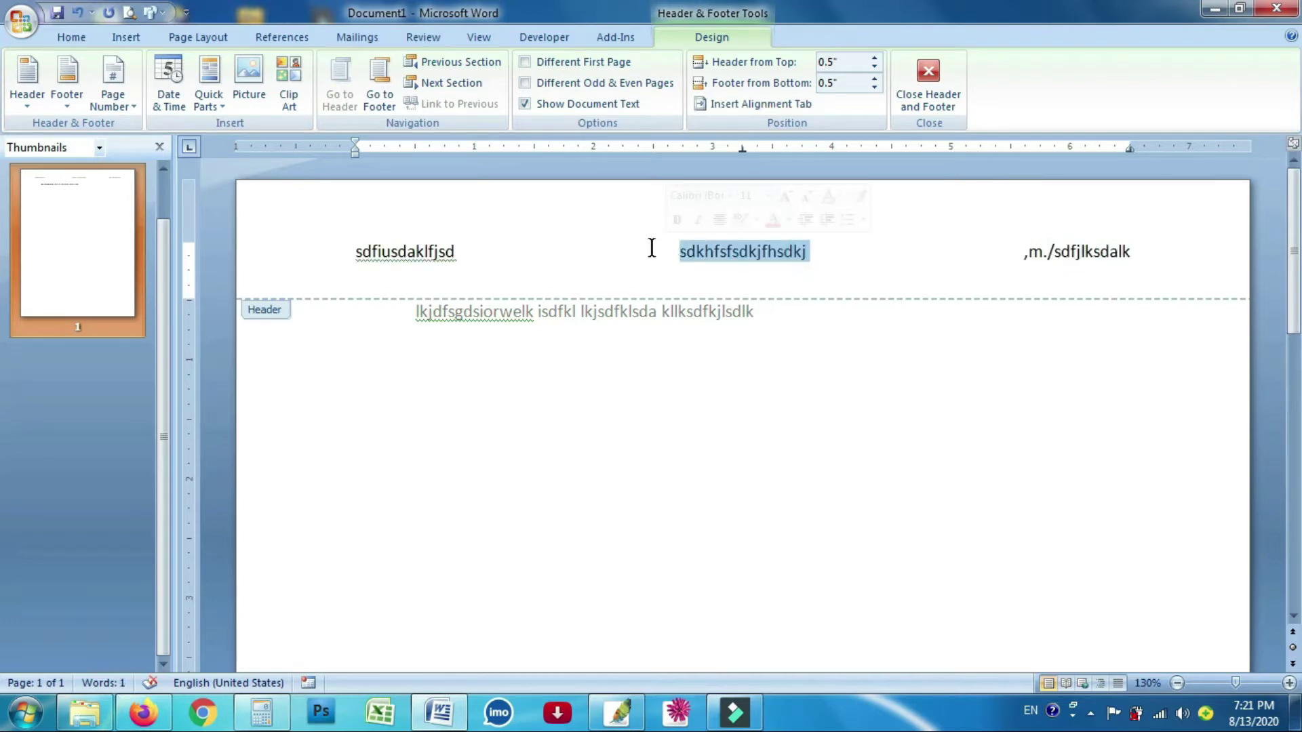
text(jdsflksd)
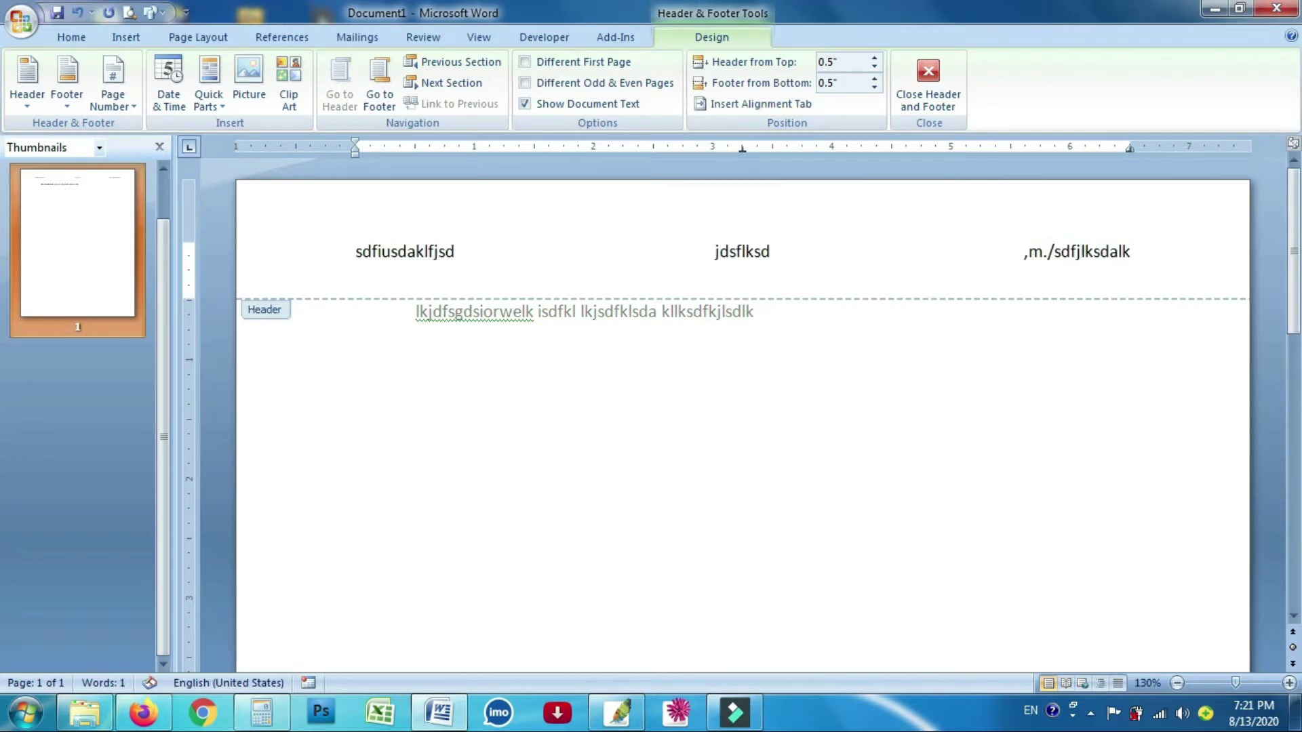
text(fksdklfsd)
double_click(358, 248)
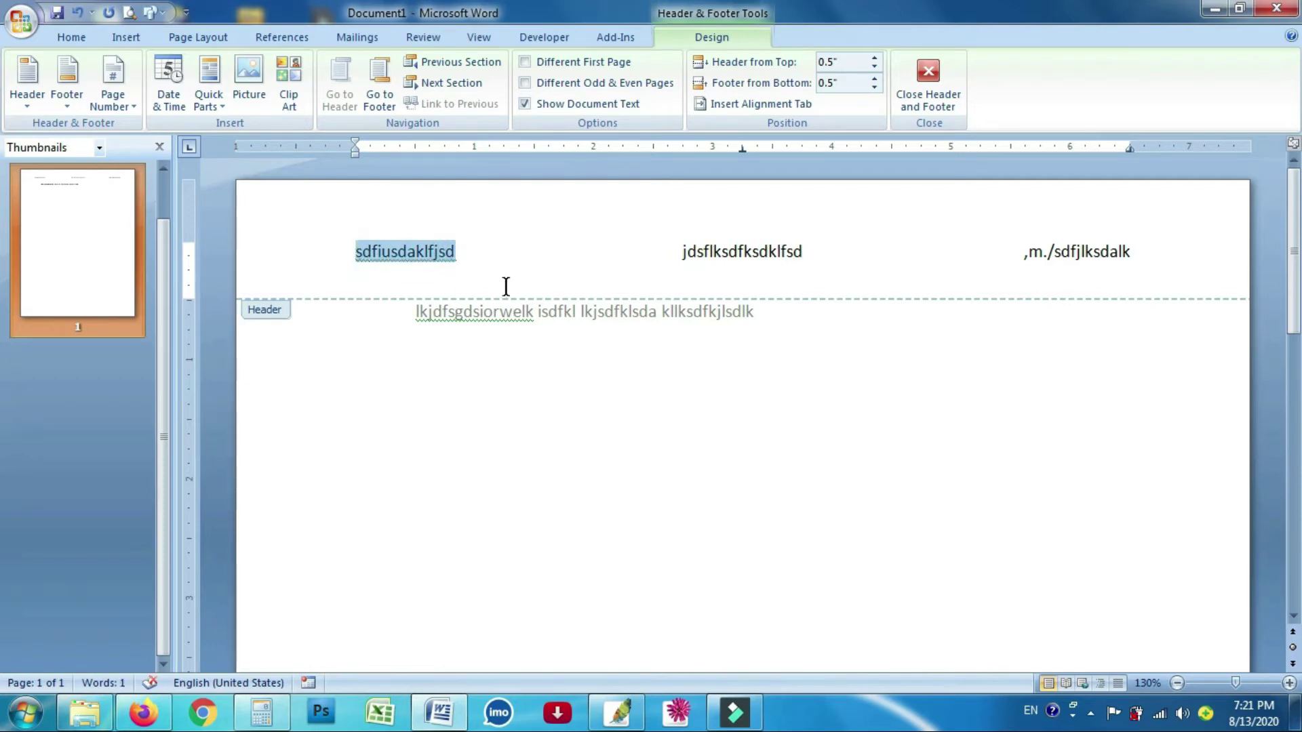
drag(1127, 252, 1019, 251)
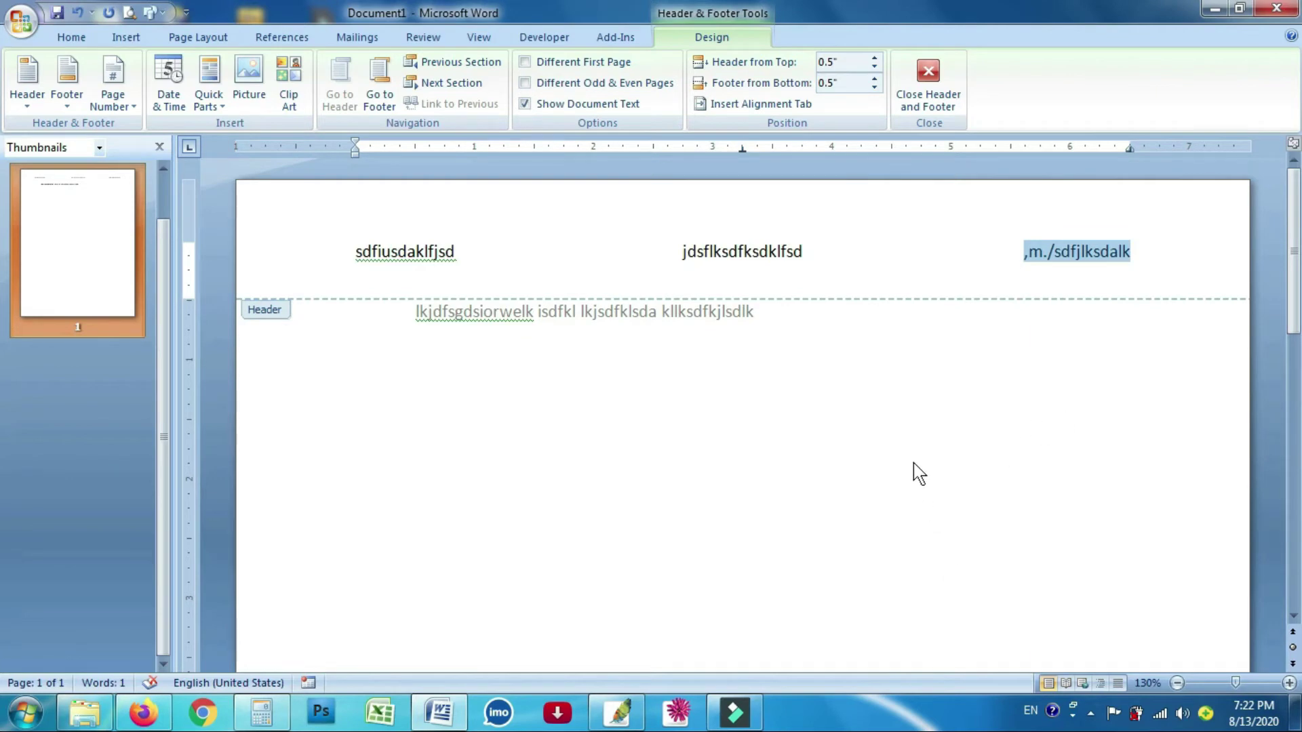
click(949, 462)
Step: Leave the header, then reopen it to work on the left header slot
double_click(679, 406)
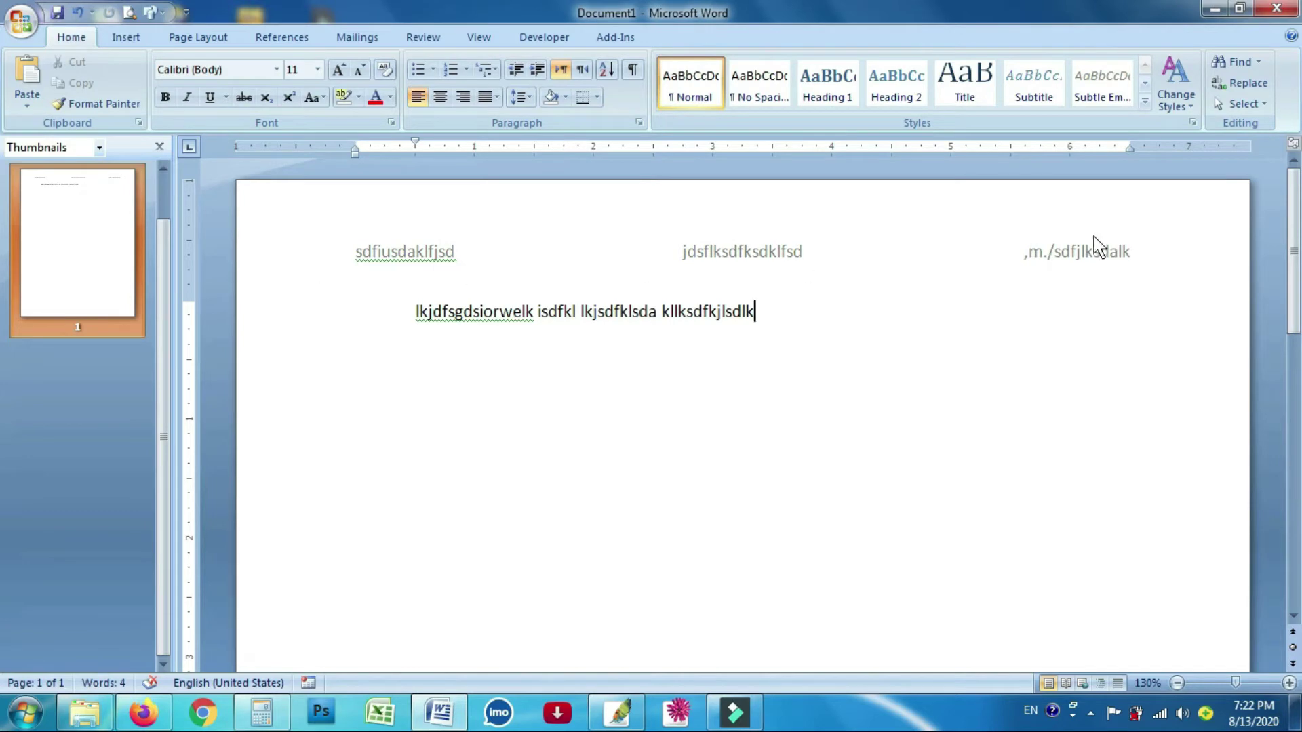
click(441, 255)
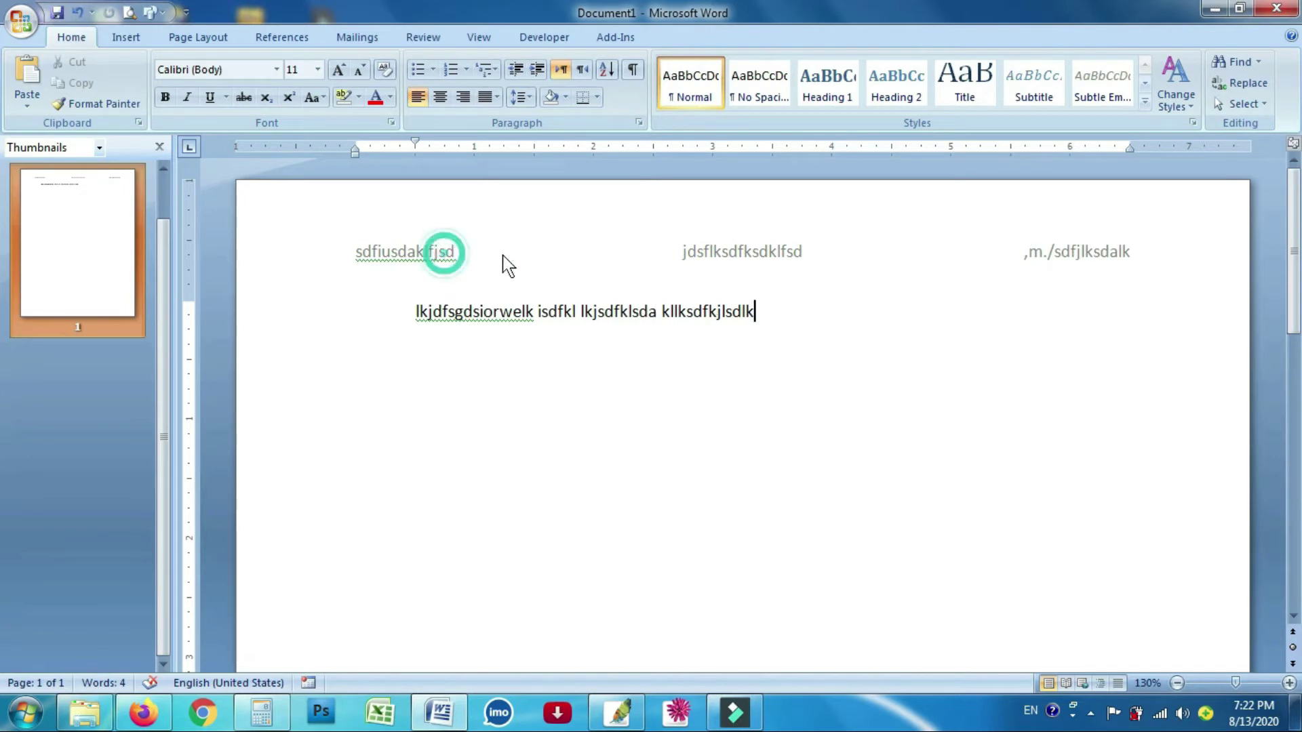
double_click(678, 254)
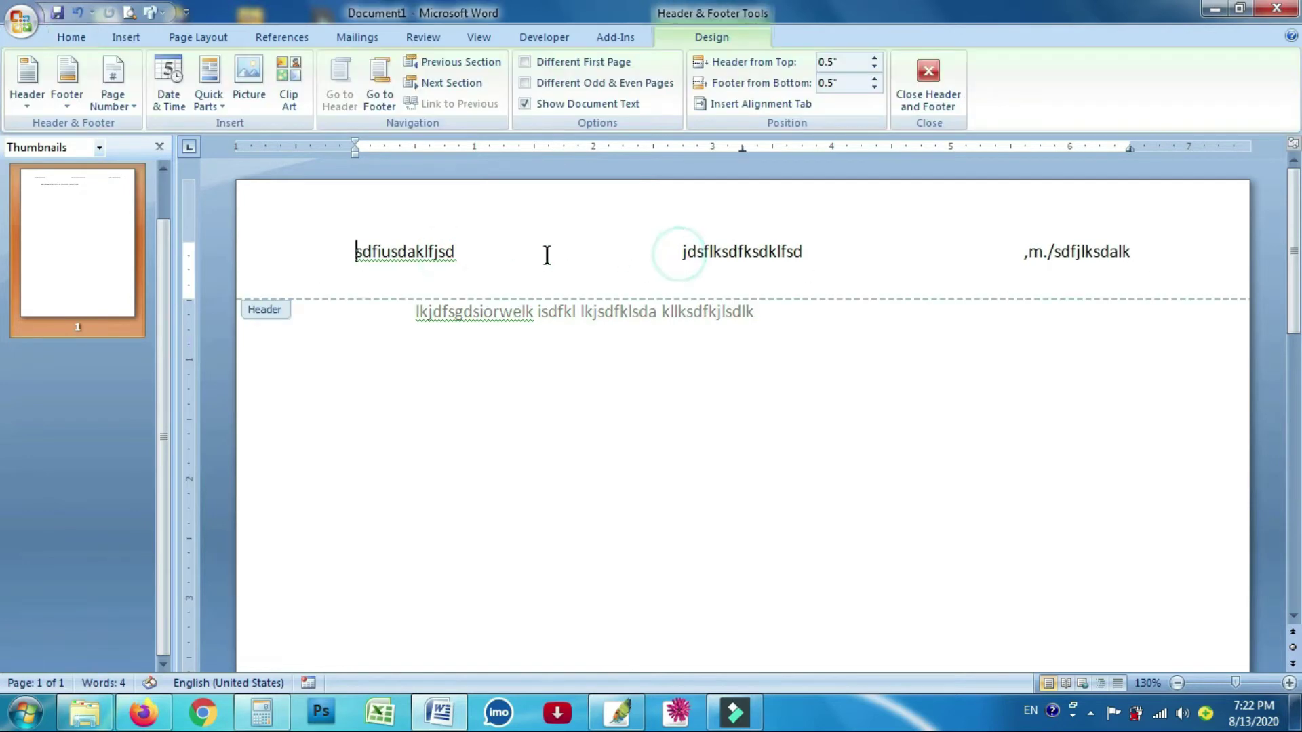
double_click(438, 254)
click(539, 261)
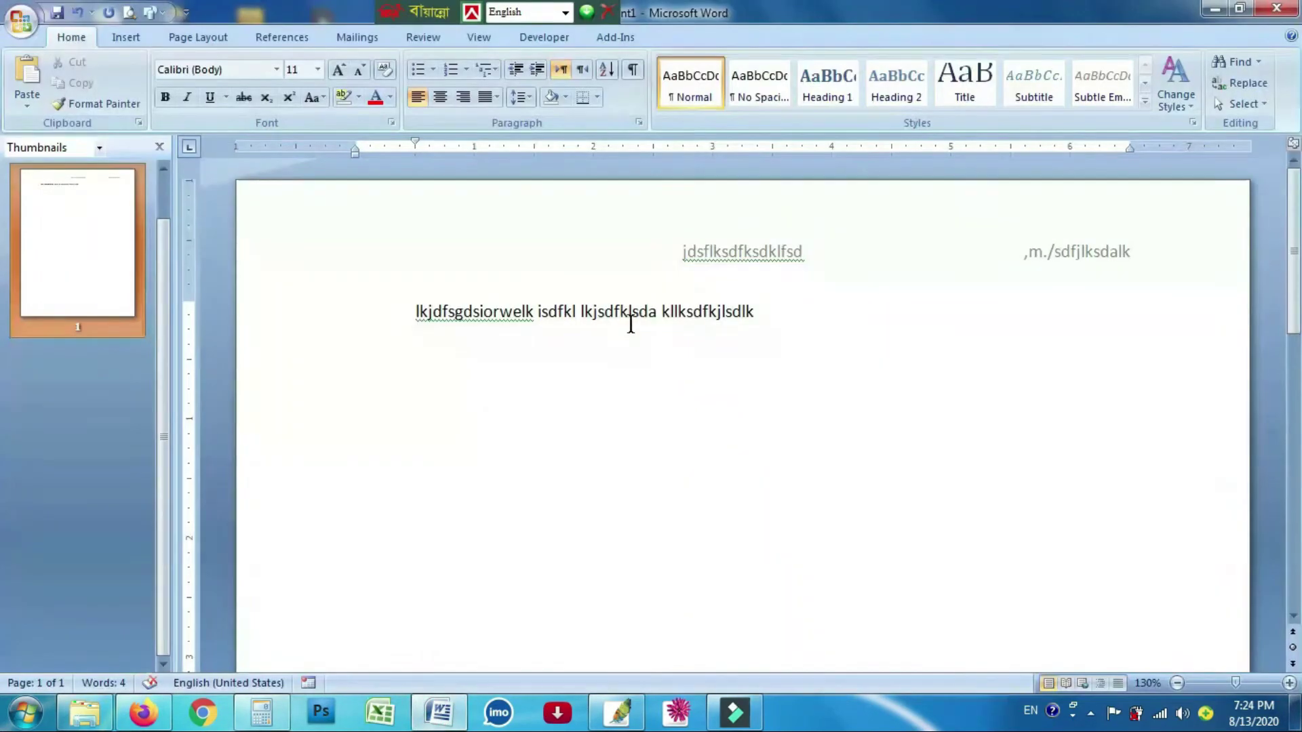
double_click(499, 266)
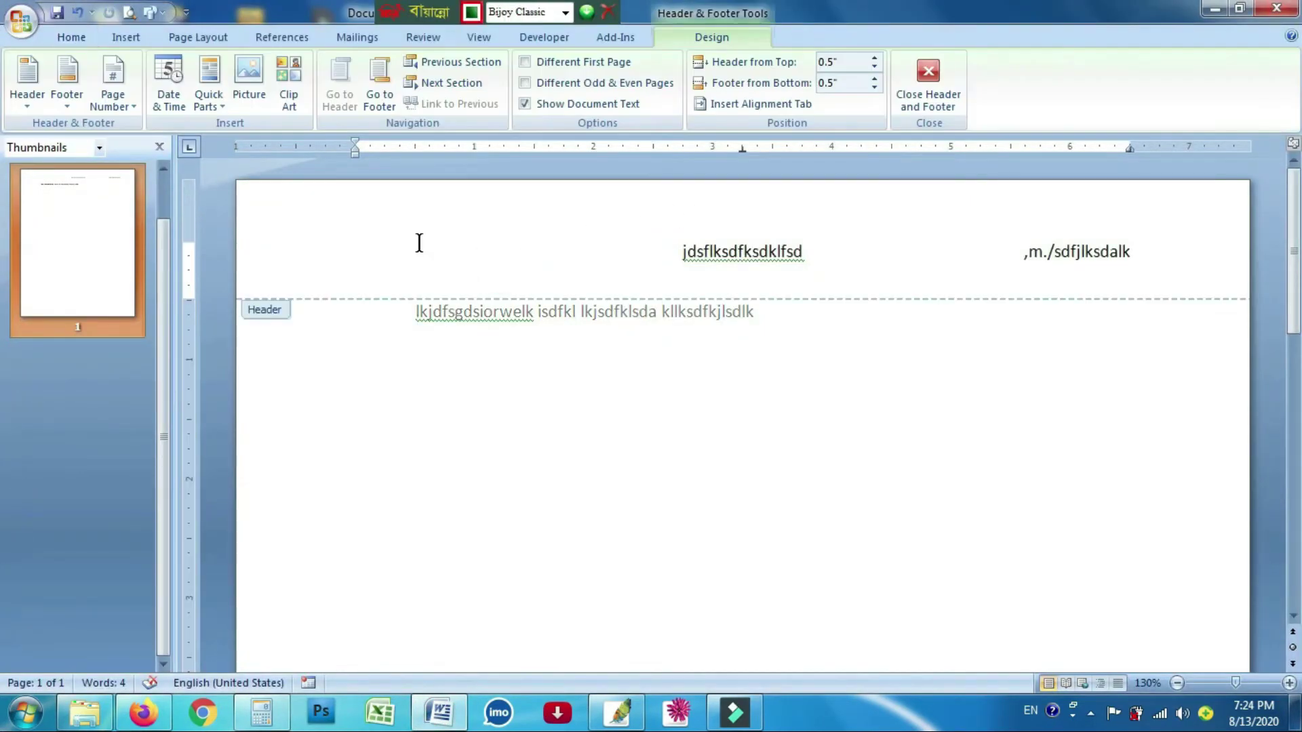
Step: Set the font to TonnyBanglaMJ, type the Bangla header text in the left slot, and copy it
click(71, 37)
click(278, 70)
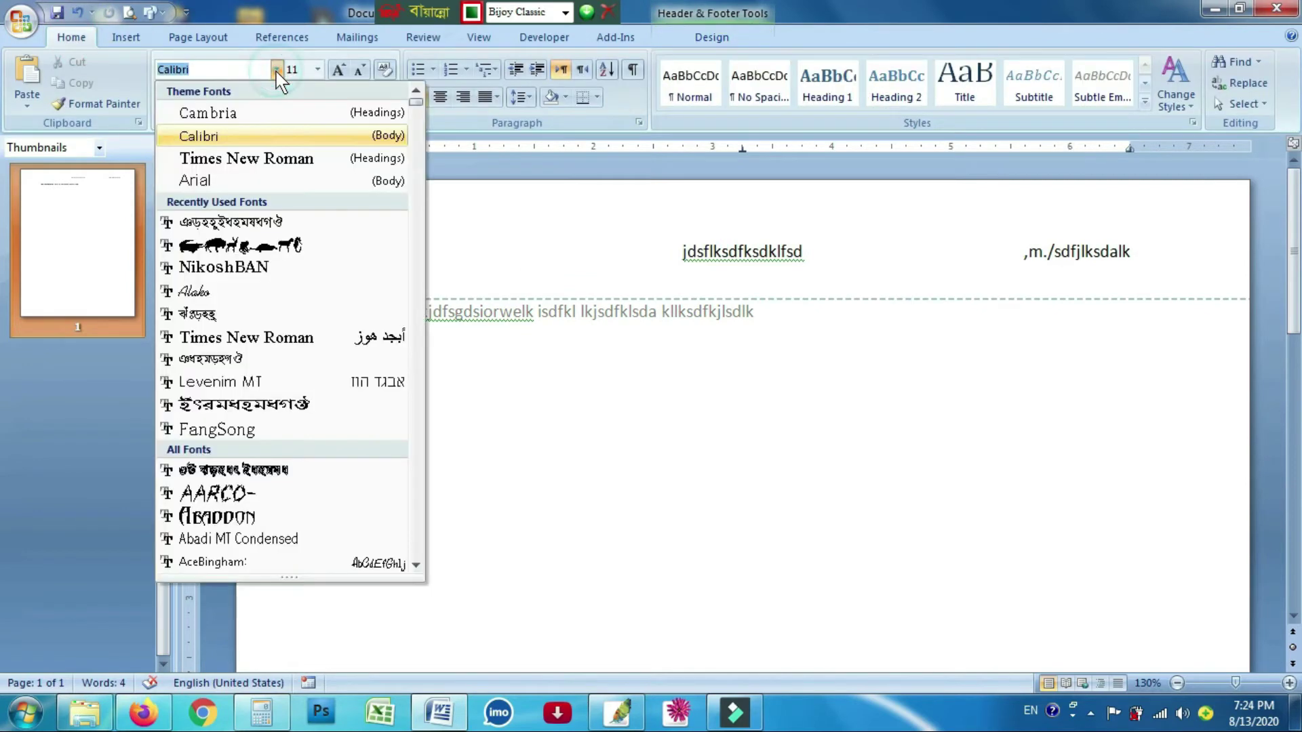
click(231, 221)
text(ডিজিটাল ে)
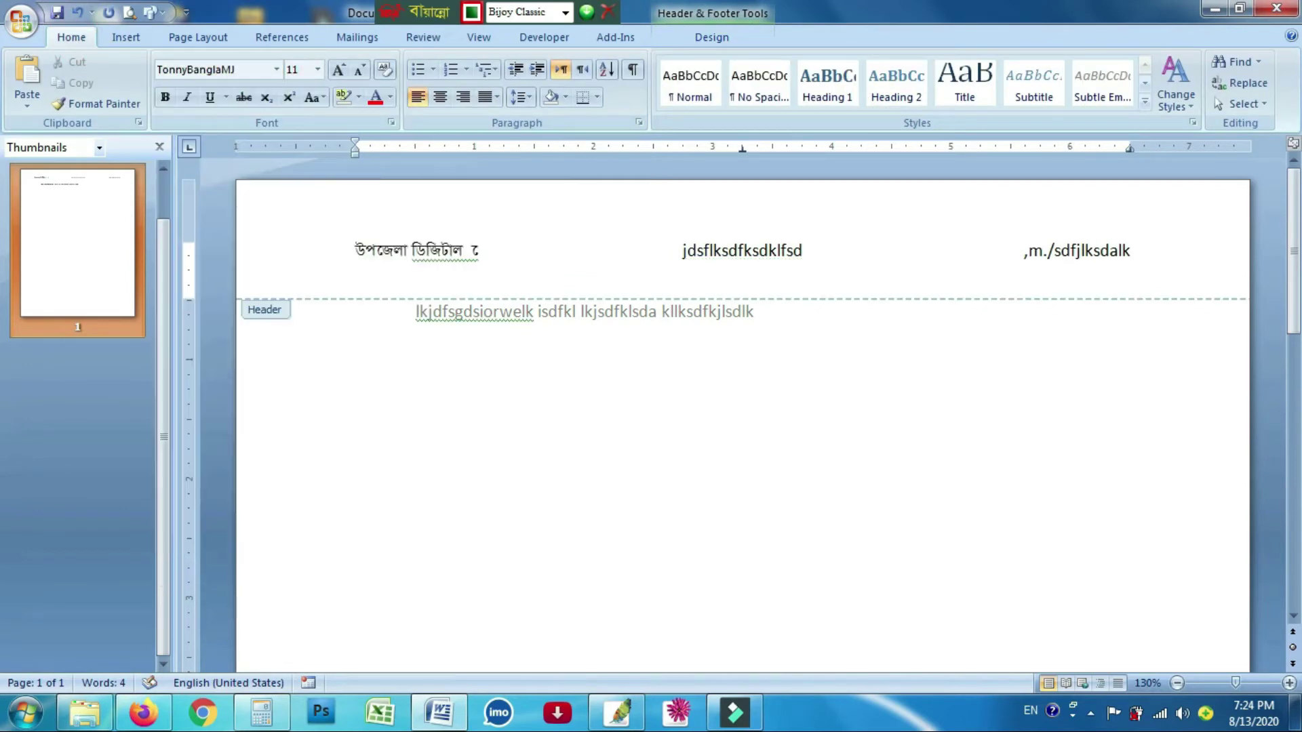
key(BackSpace)
key(BackSpace)
text(  সেন্টার)
drag(526, 250, 340, 251)
key(ctrl+c)
Step: Paste the Bangla text into the right slot and delete the middle copy
drag(681, 268, 805, 272)
key(ctrl+v)
key(ctrl+v)
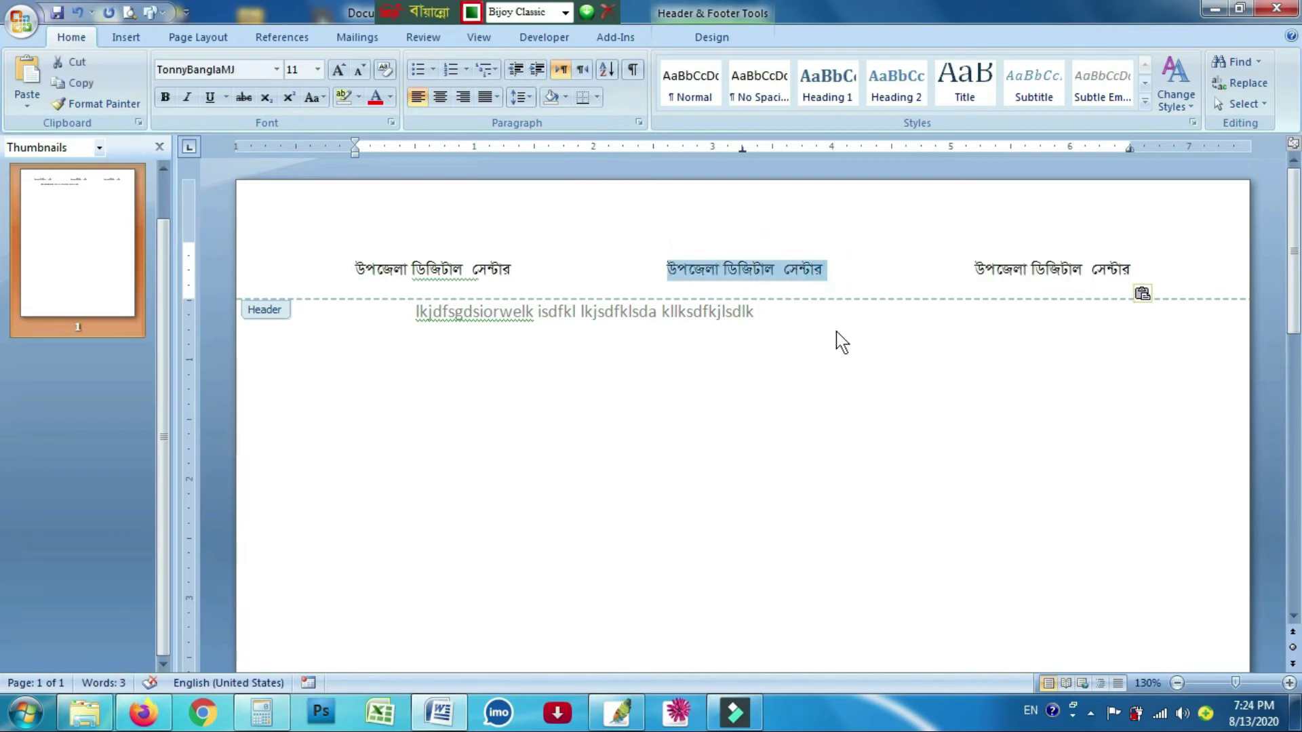
drag(667, 248, 824, 244)
key(Delete)
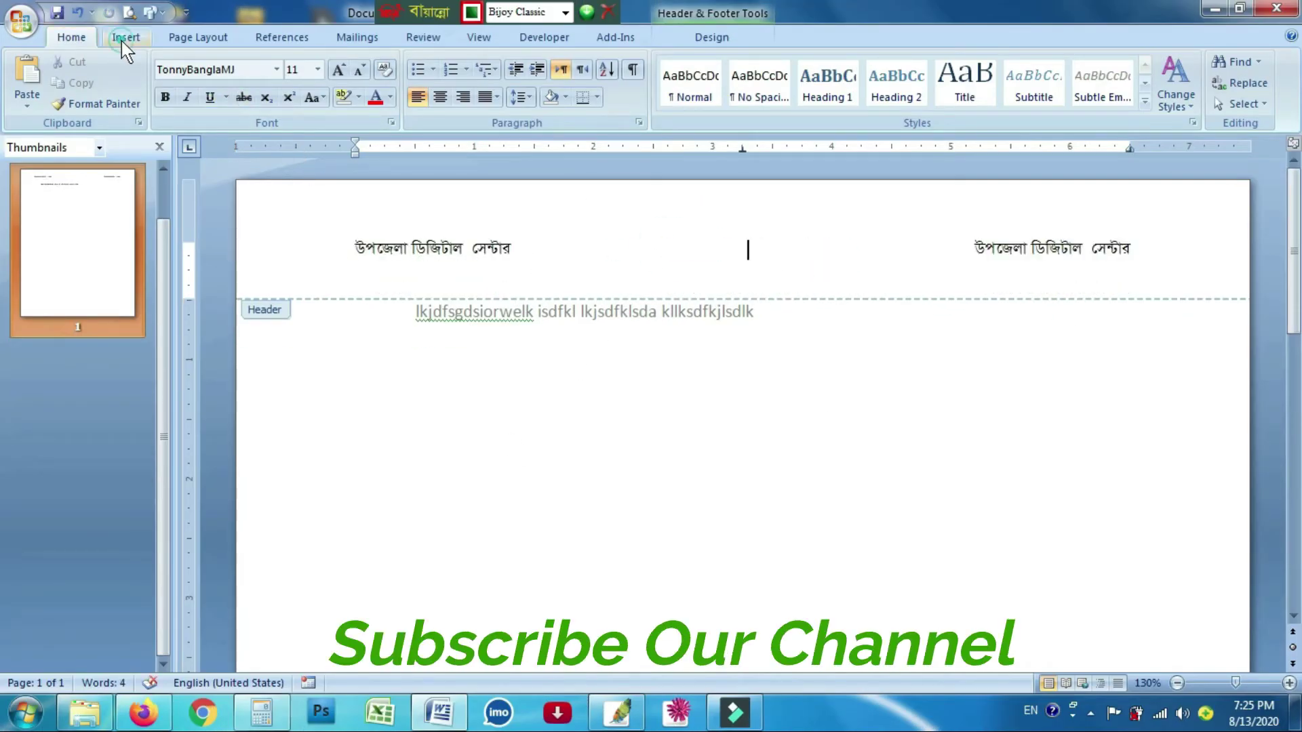
click(125, 38)
Step: Draw a text box above the header reading 'বিসমিল্লাহির রাহমানির রাহিম' and set its outline to No Outline
click(288, 85)
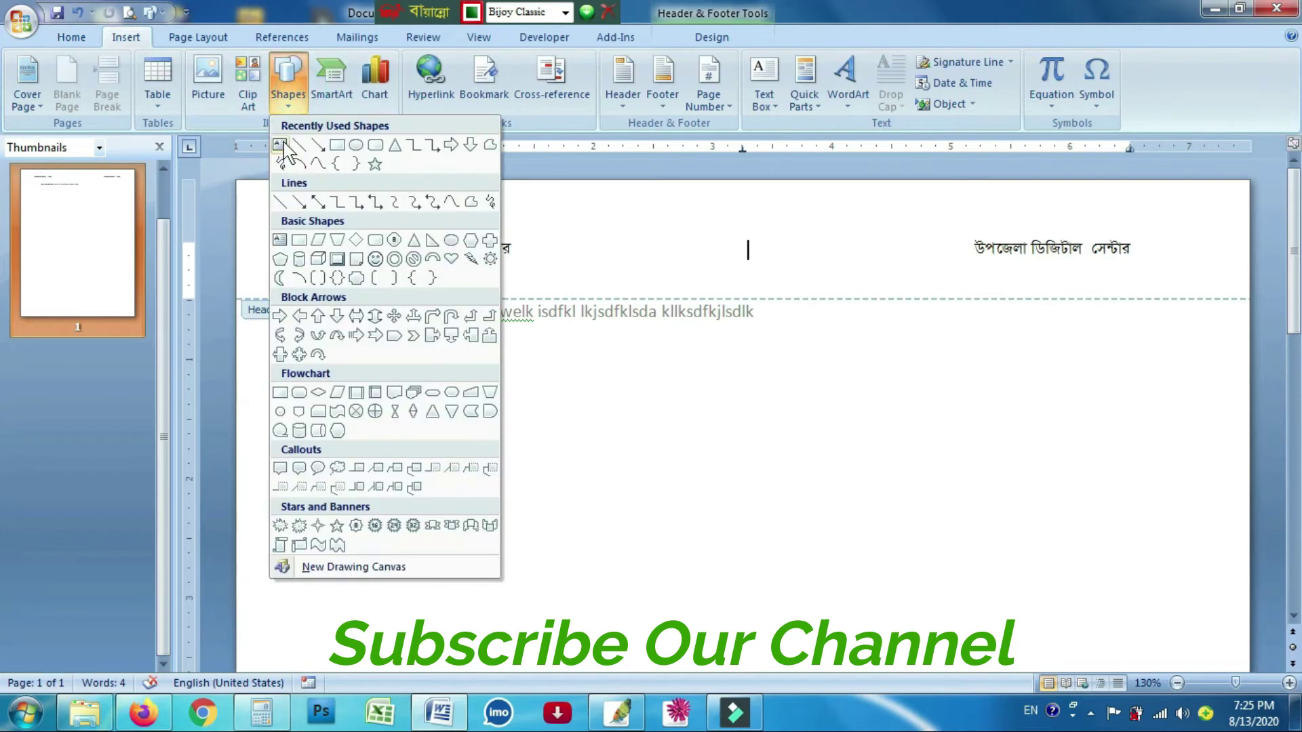
click(279, 144)
drag(633, 188, 898, 226)
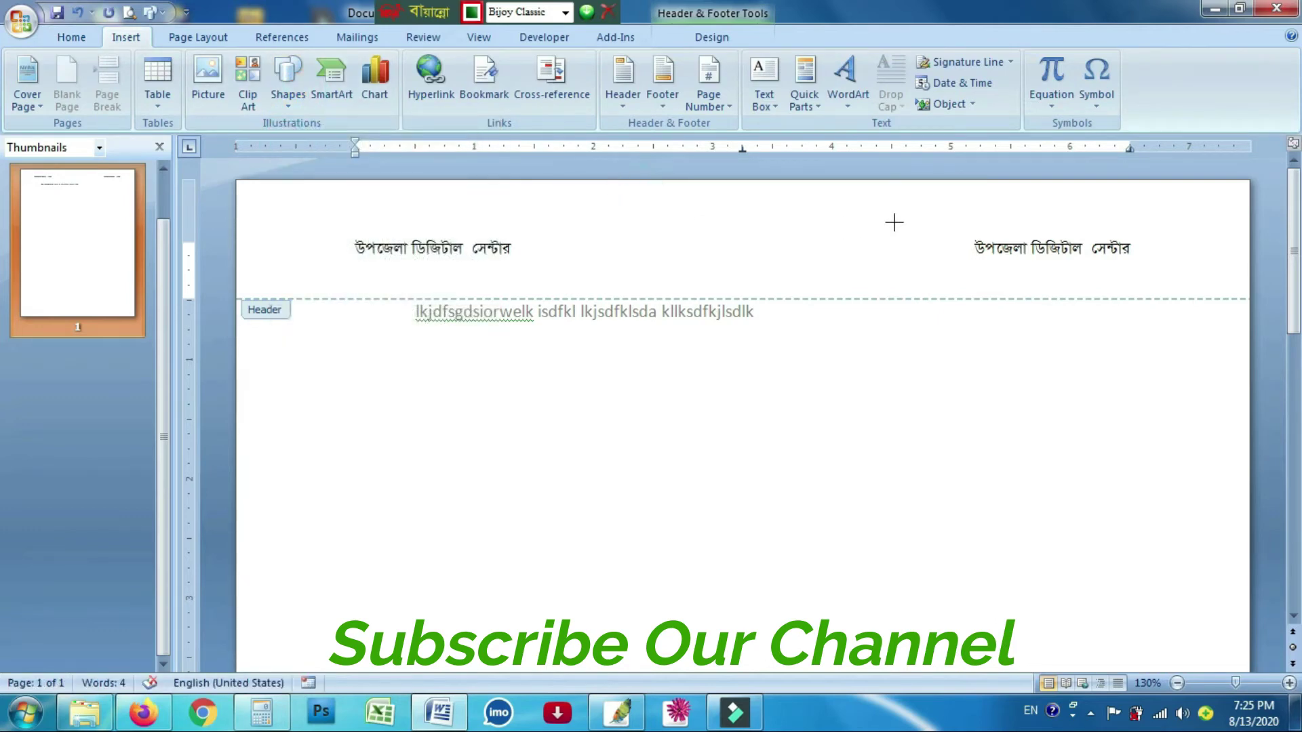
click(800, 206)
key(ctrl+v)
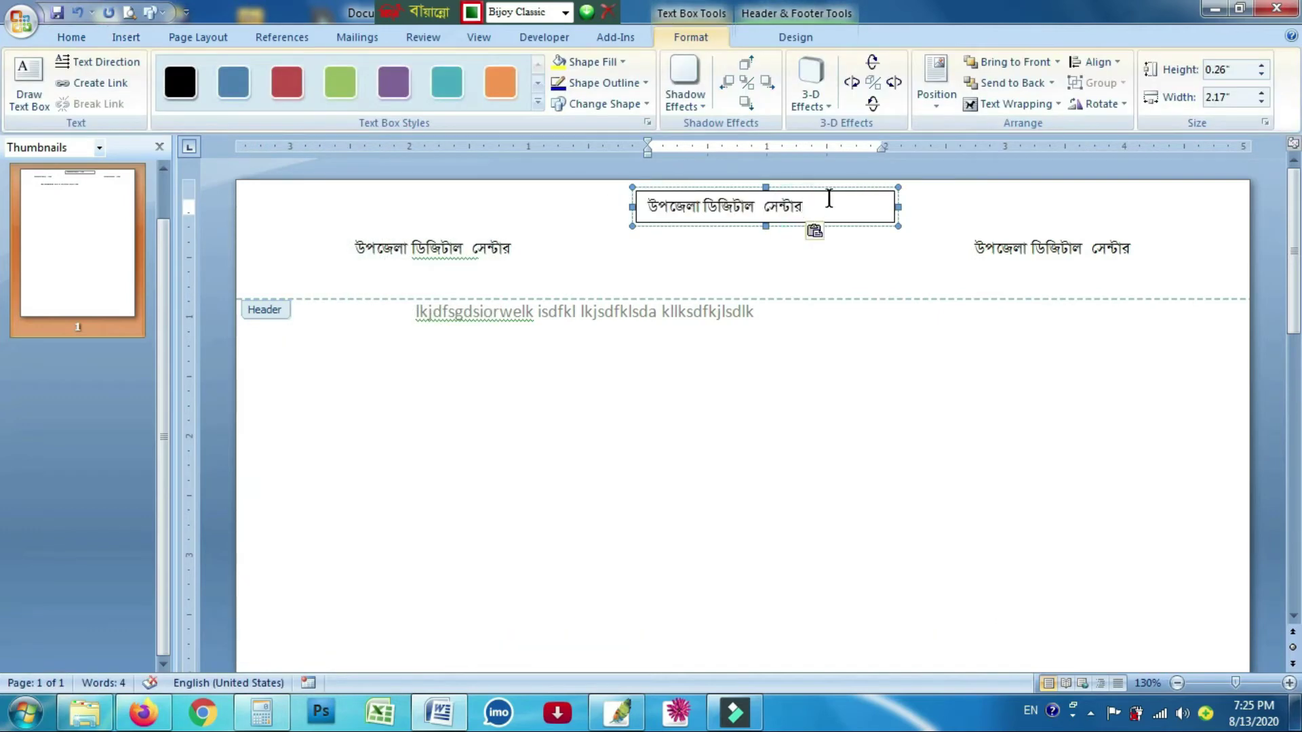
drag(823, 204, 651, 212)
text(বিসমিল্লাহির রাহমানির রাহি)
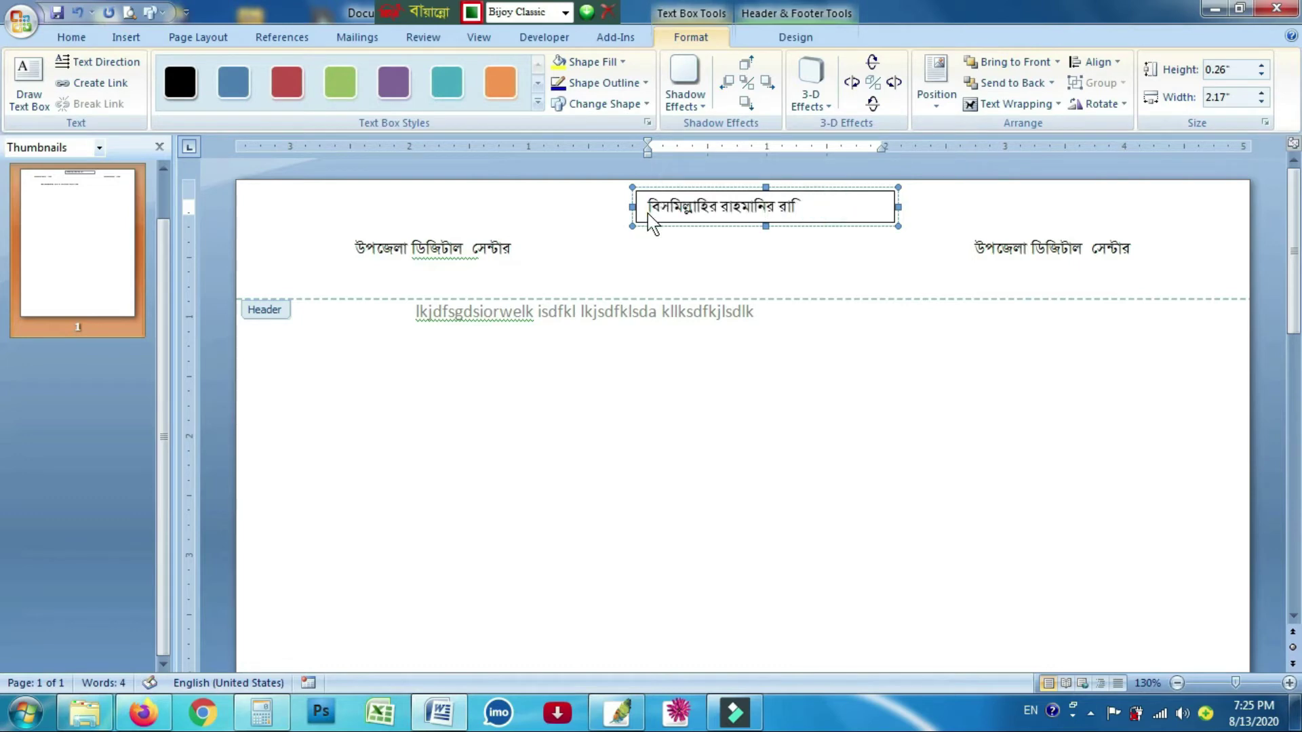
text(ম)
click(632, 83)
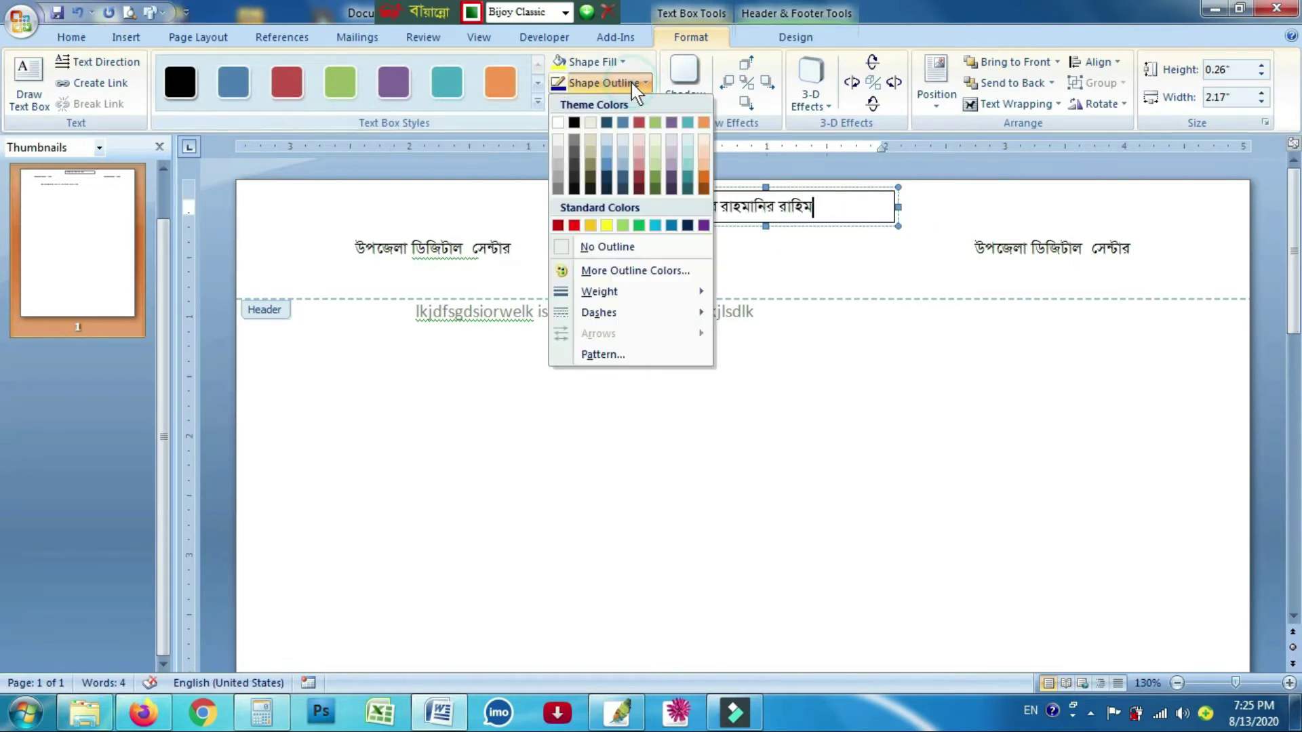
click(628, 248)
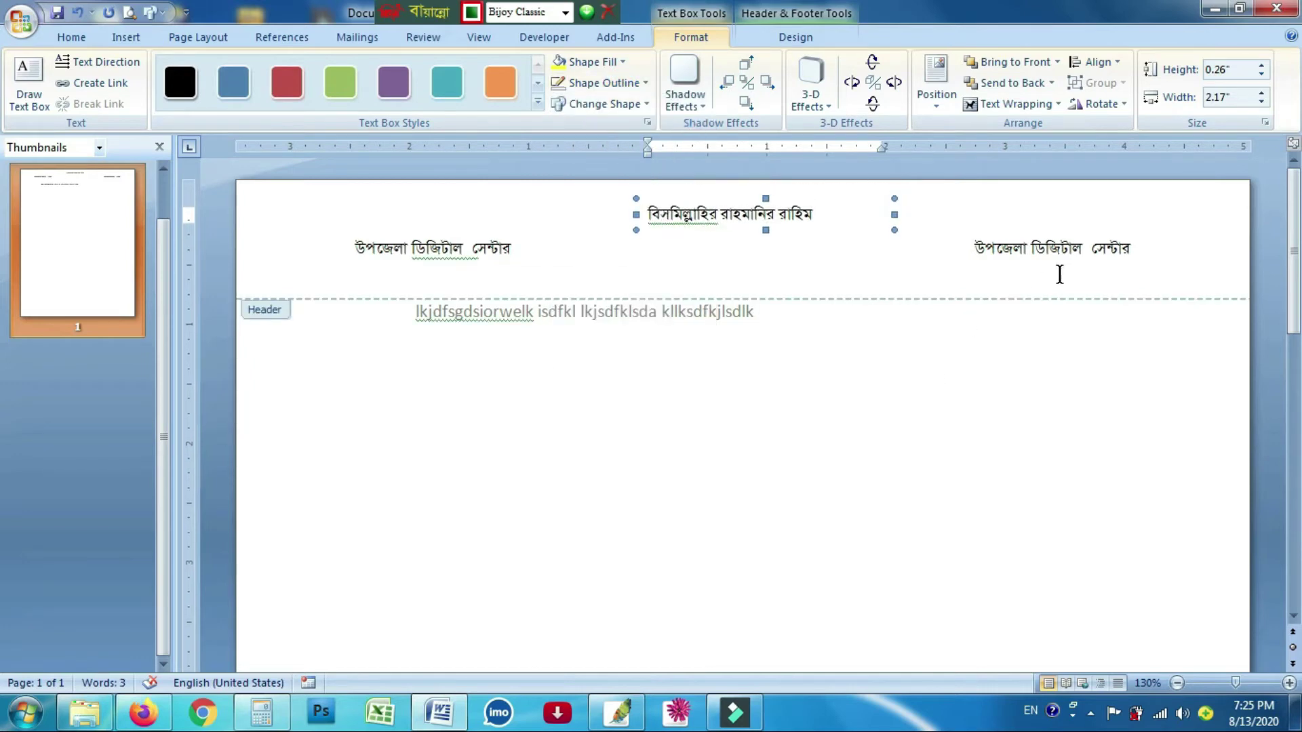
Step: Center the text box line, end it with '।', and change the right header to 'শ্রীপুর, গাজীপুর।'
click(798, 215)
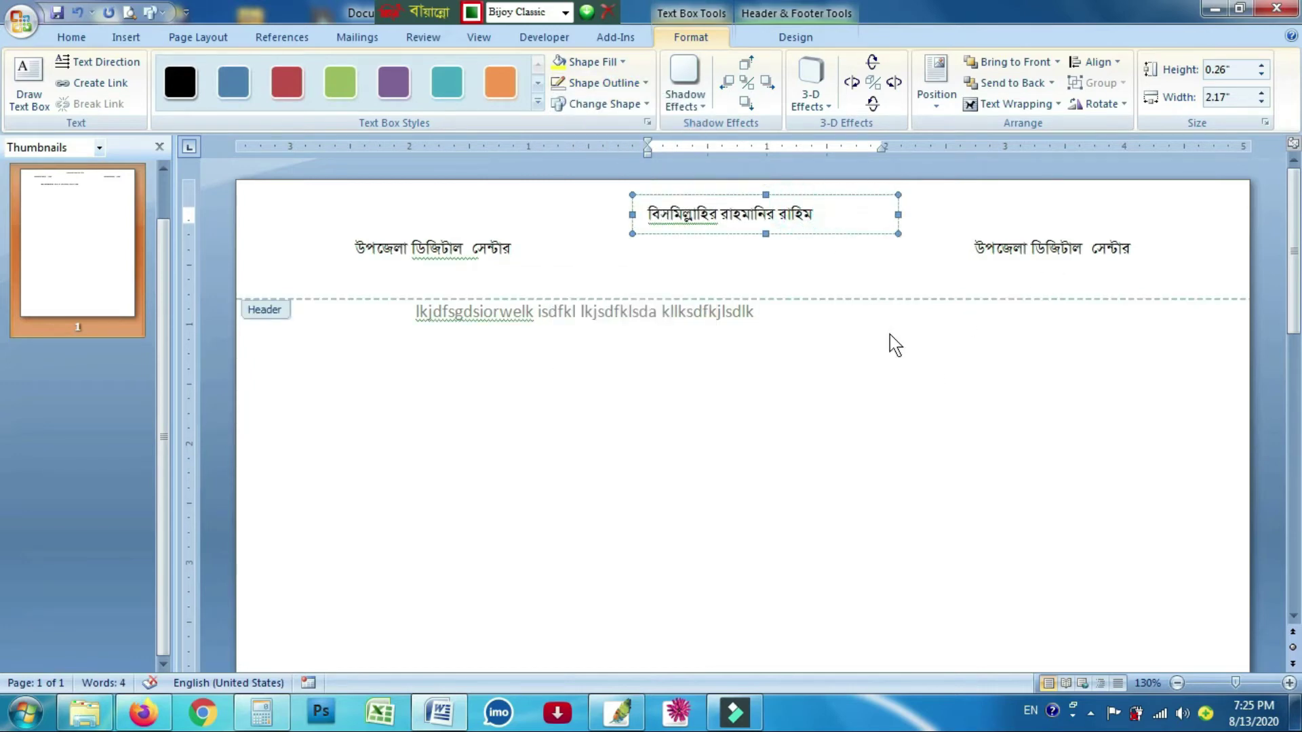
key(ctrl+e)
click(861, 222)
text(।)
drag(975, 249, 1149, 256)
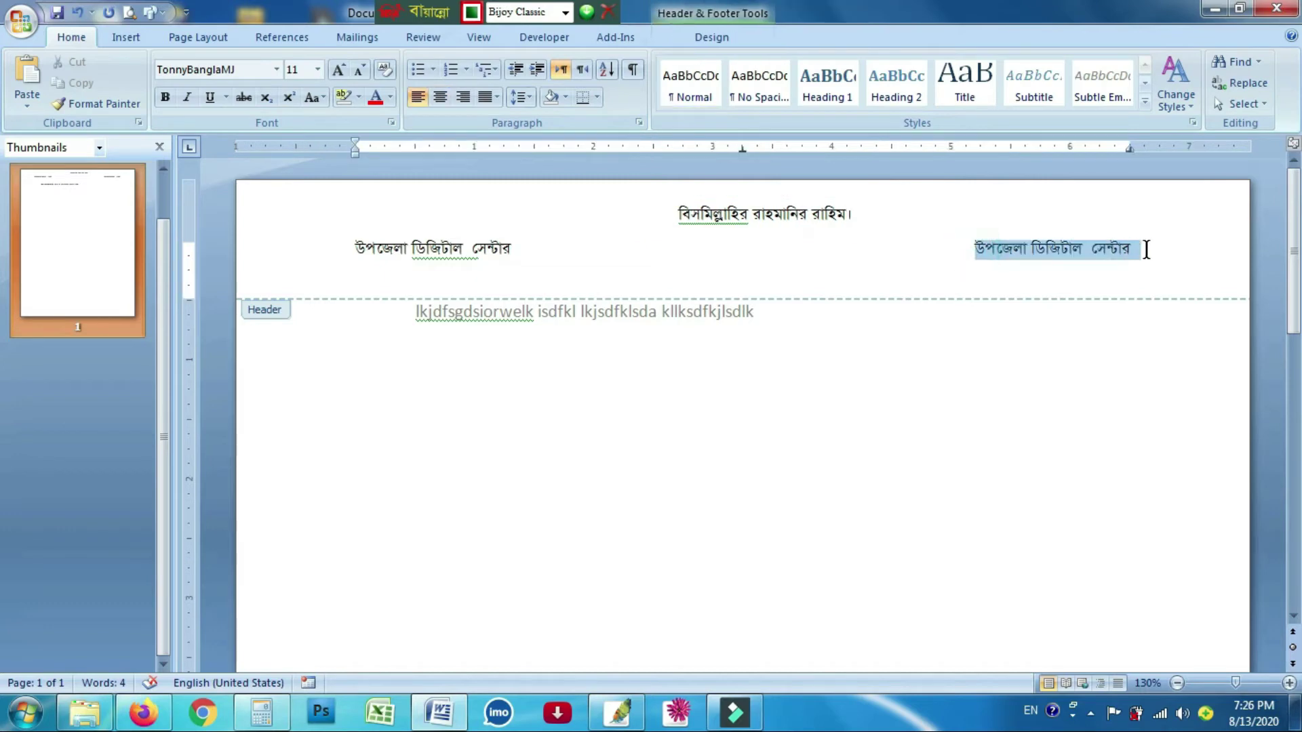
text(শ্রীপুর, গাজীপুর।)
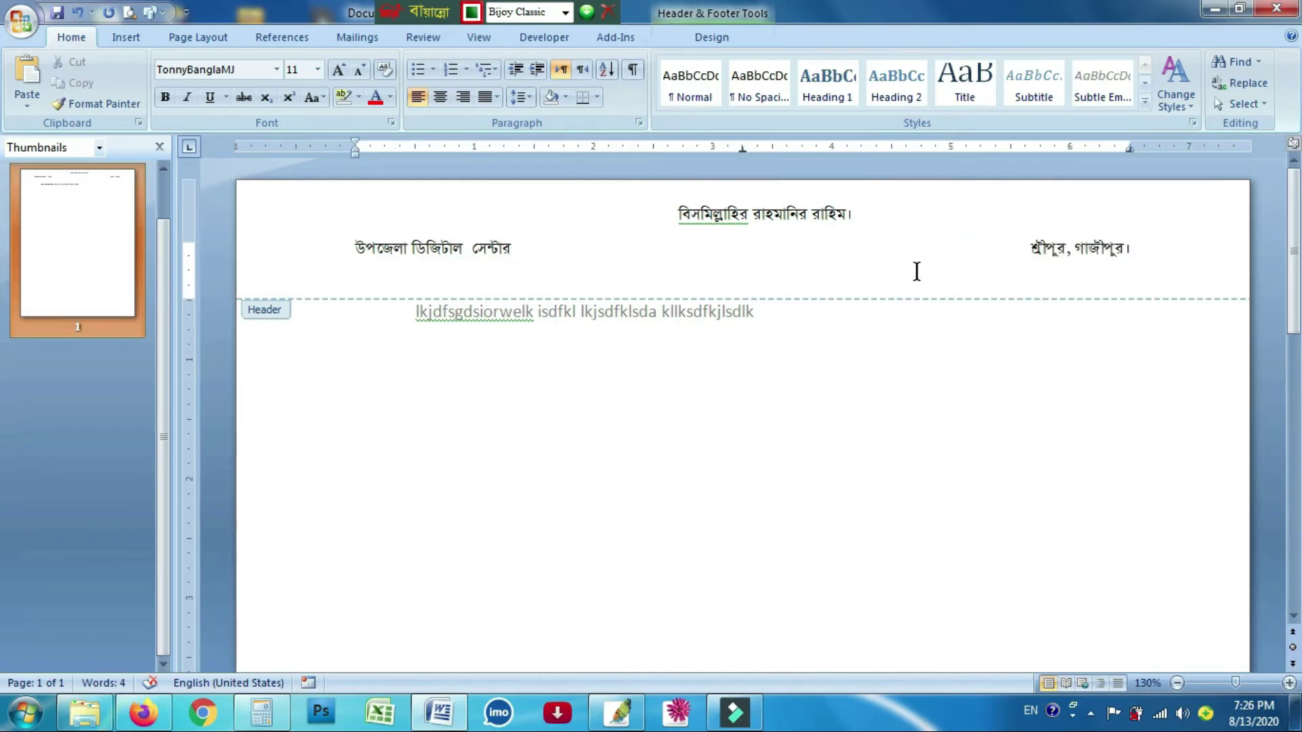
click(743, 227)
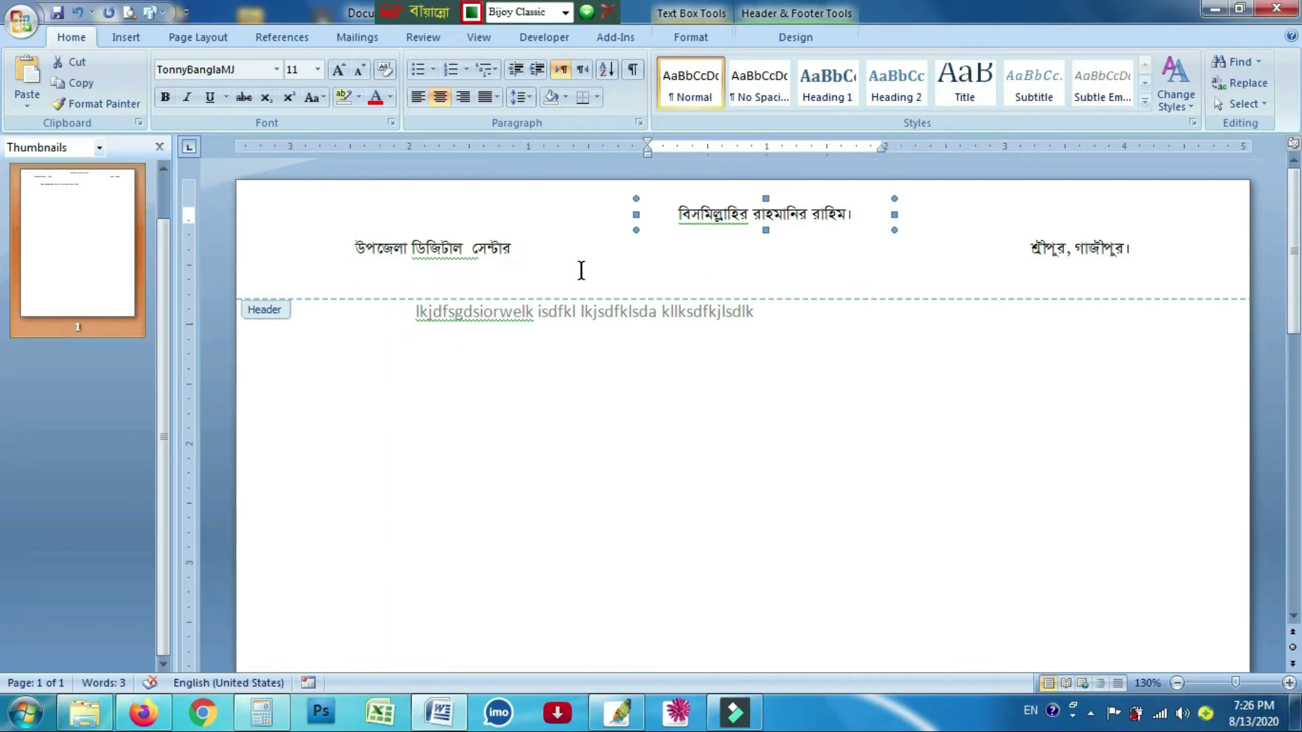
Step: Close the header and add blank pages to extend the document to 9 pages
double_click(686, 358)
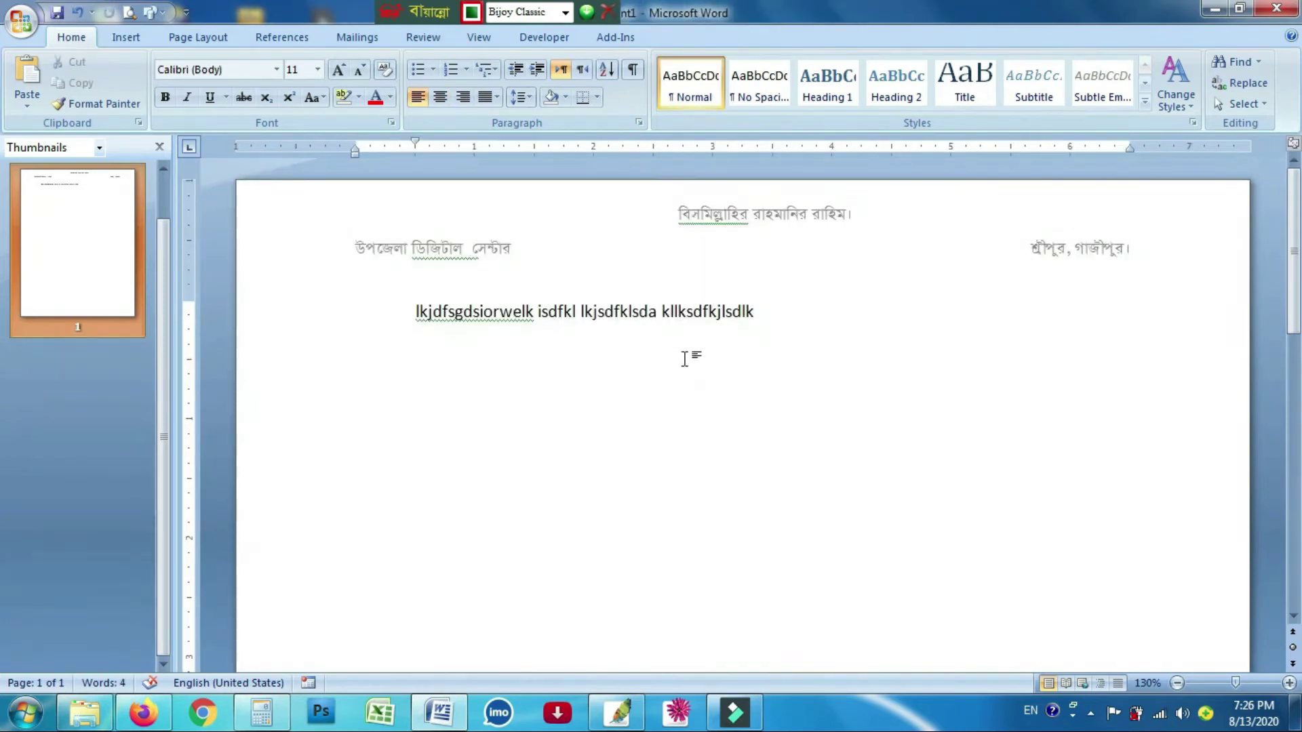
scroll(685, 360, down, 2)
scroll(685, 358, up, 2)
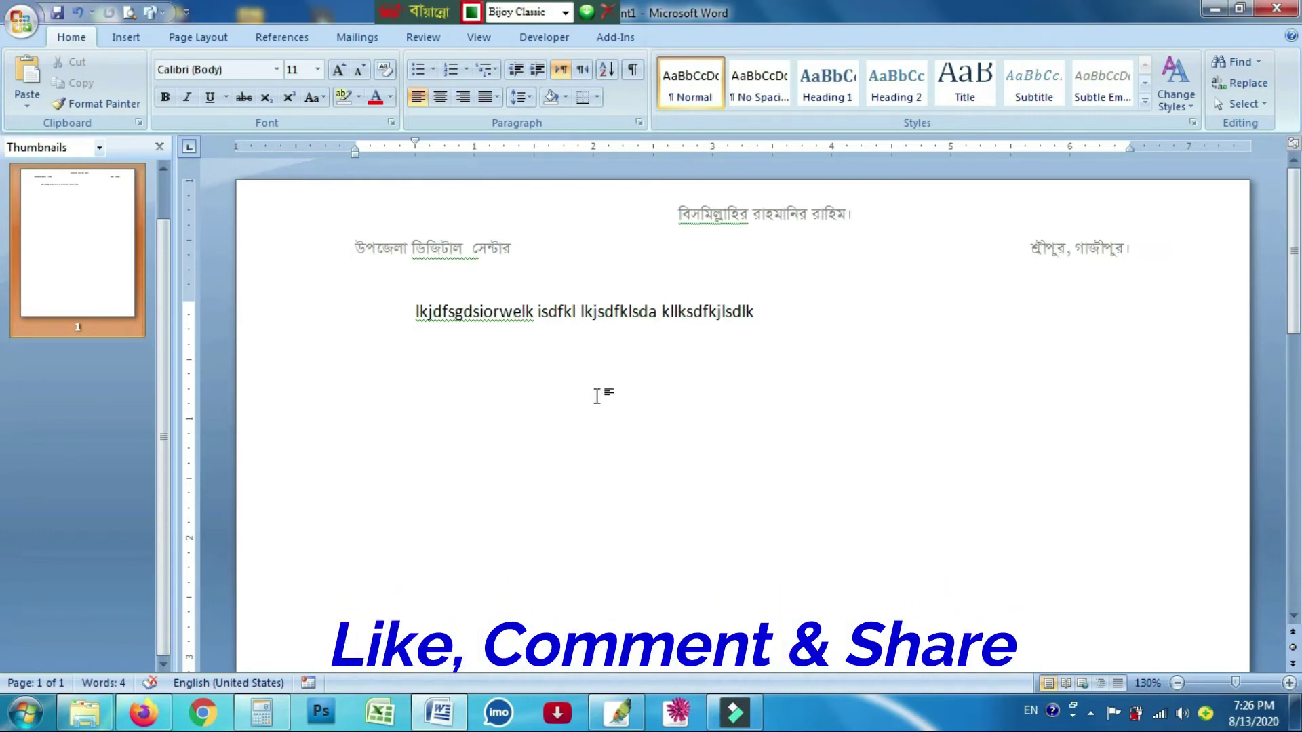
scroll(503, 409, down, 10)
scroll(504, 410, down, 2)
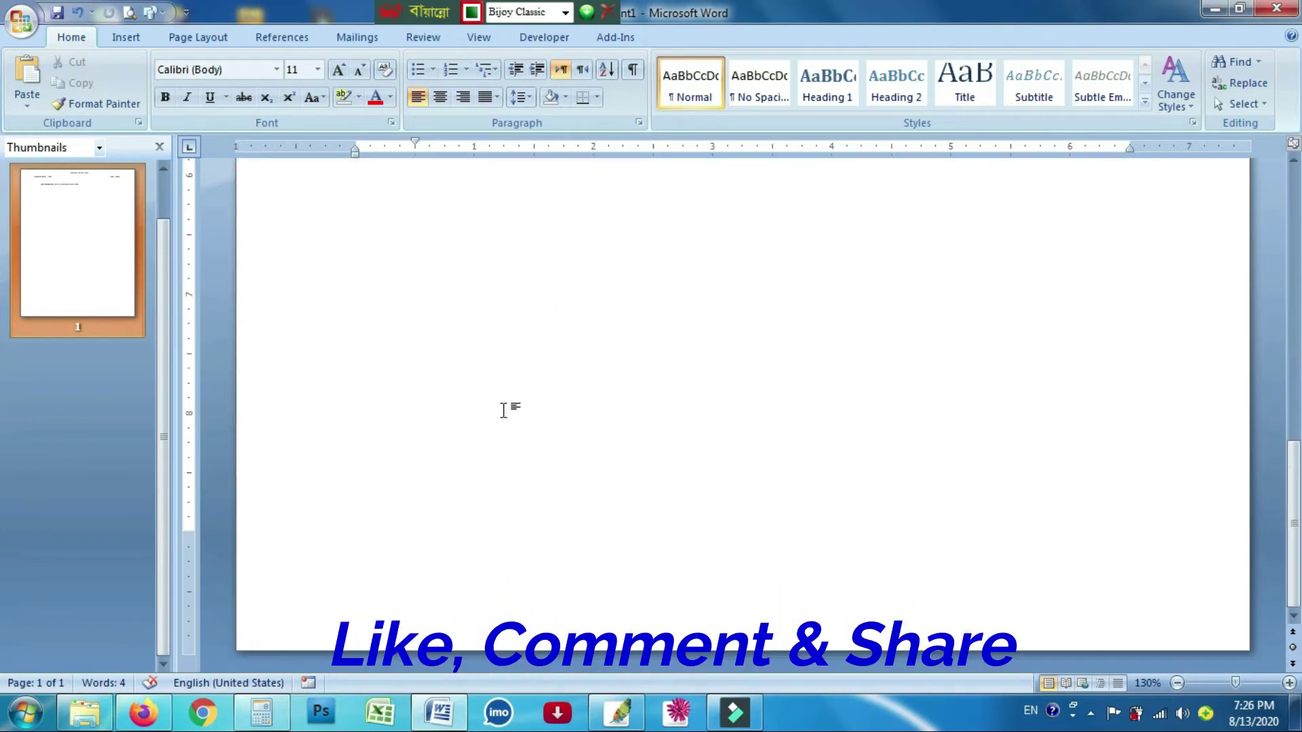
scroll(427, 271, up, 12)
scroll(416, 349, up, 1)
scroll(415, 349, down, 1)
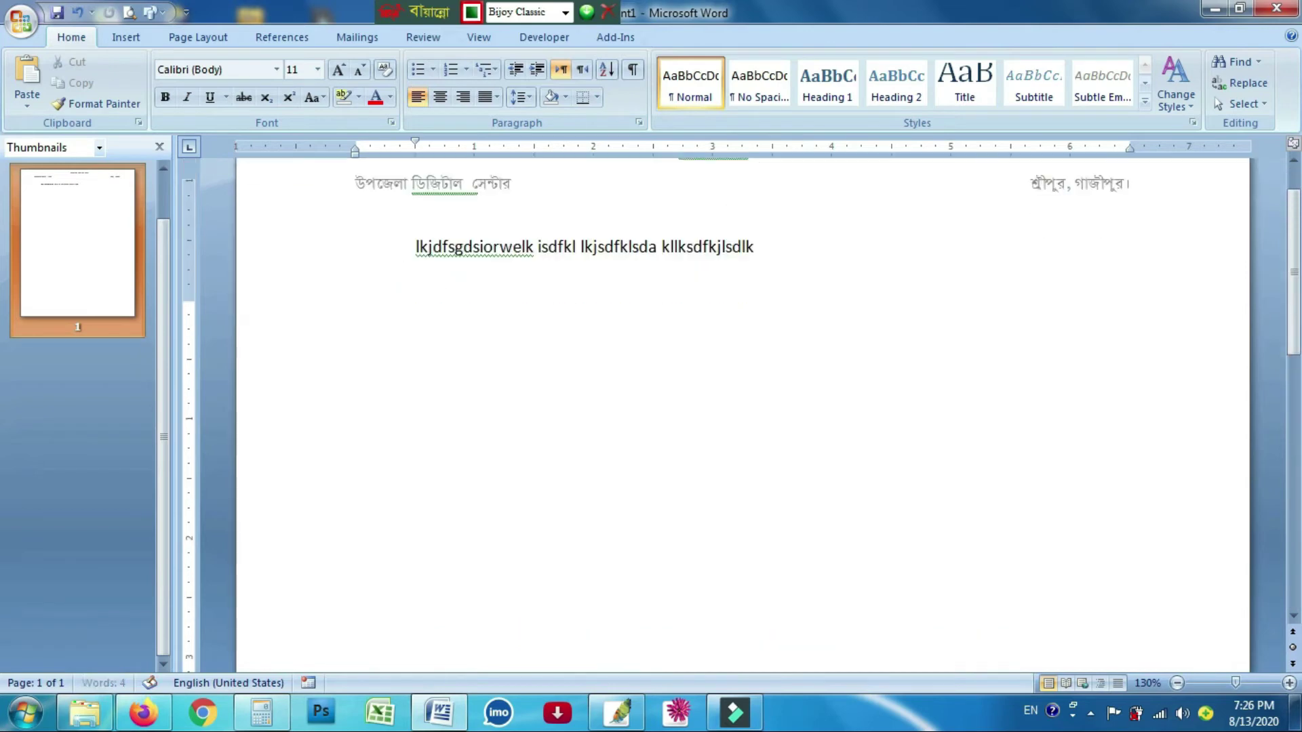
scroll(415, 349, down, 9)
key(Page_Down)
key(Page_Down)
key(Page_Down)
key(Page_Down)
key(Page_Down)
key(Page_Down)
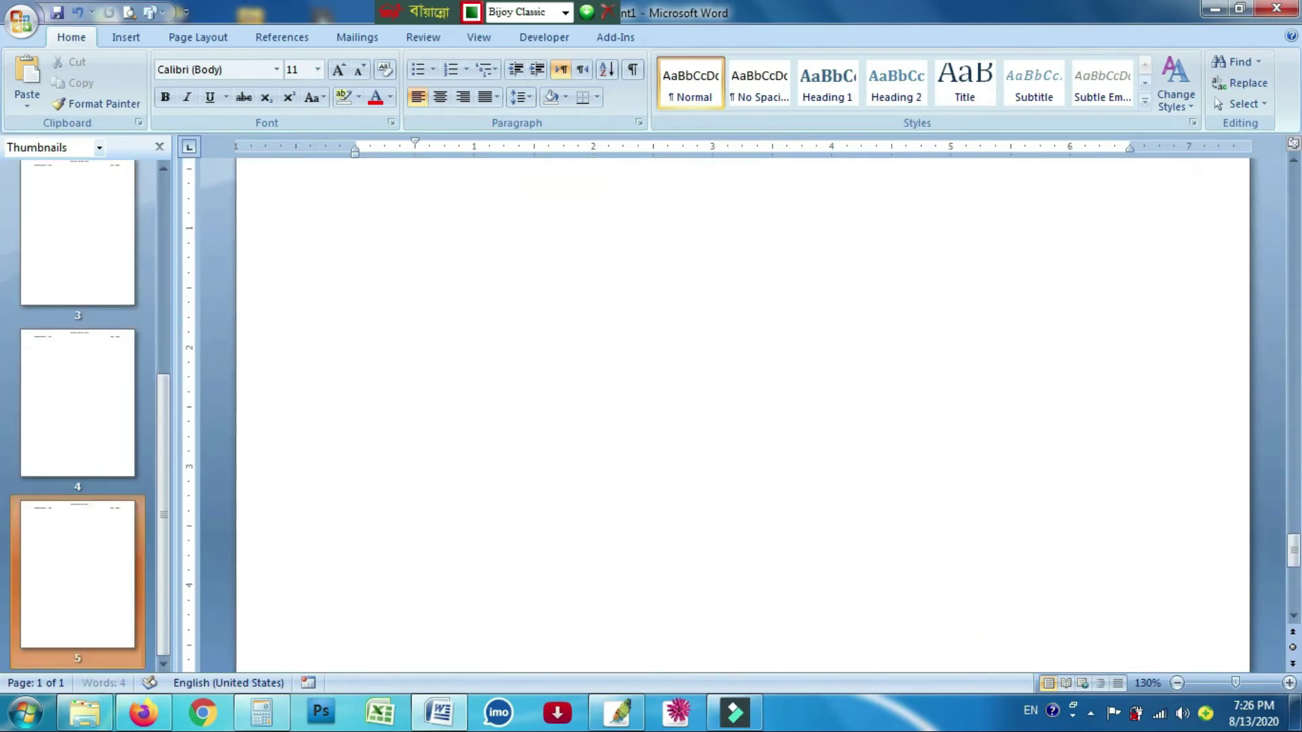
key(Page_Down)
key(Page_Down)
key(Page_Down)
key(Page_Down)
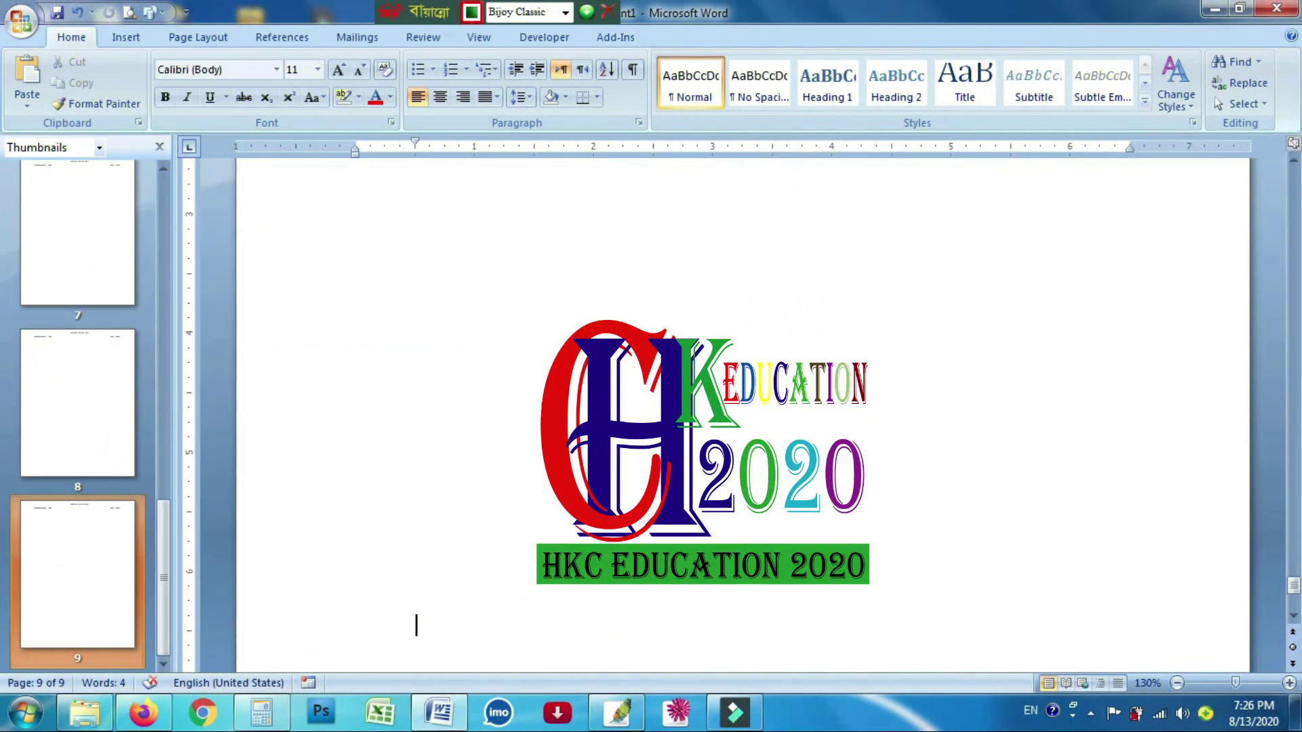
key(ctrl+Home)
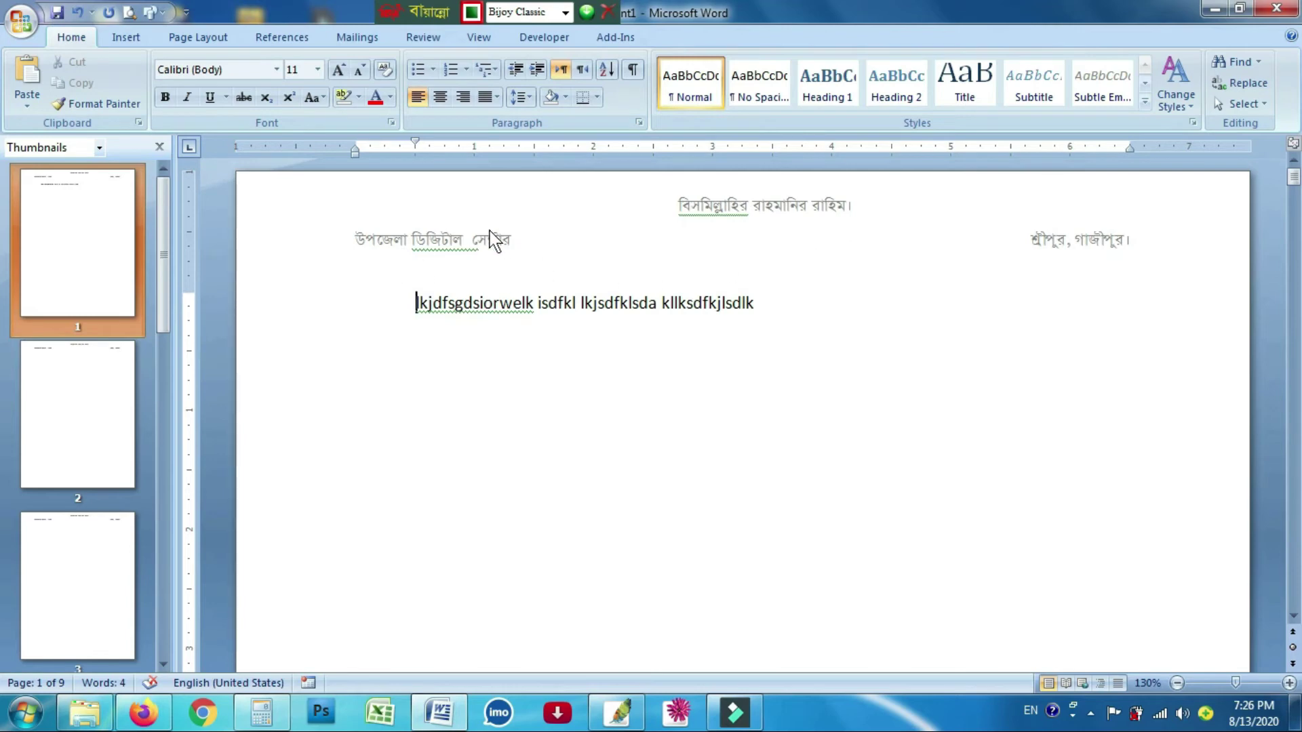
Step: Scroll through the pages to confirm the Bengali header repeats on each one
scroll(499, 361, down, 10)
scroll(502, 363, down, 5)
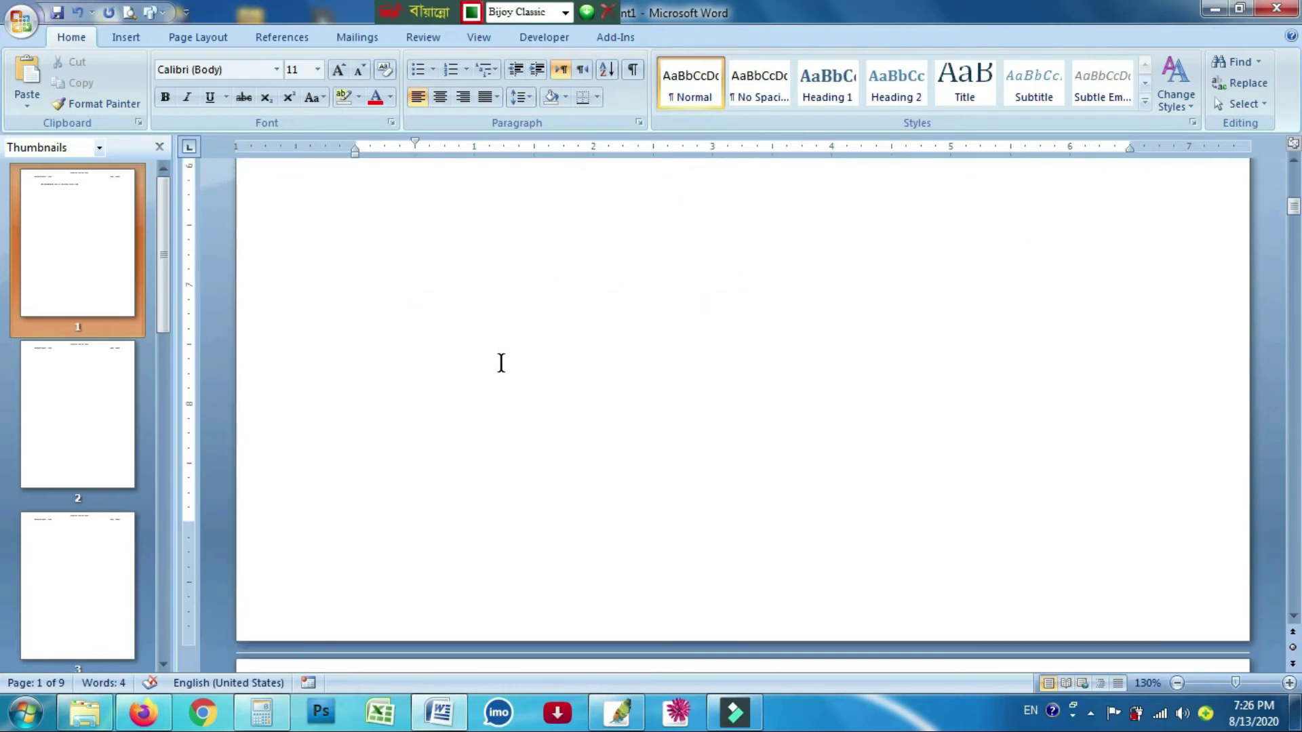
scroll(502, 363, down, 5)
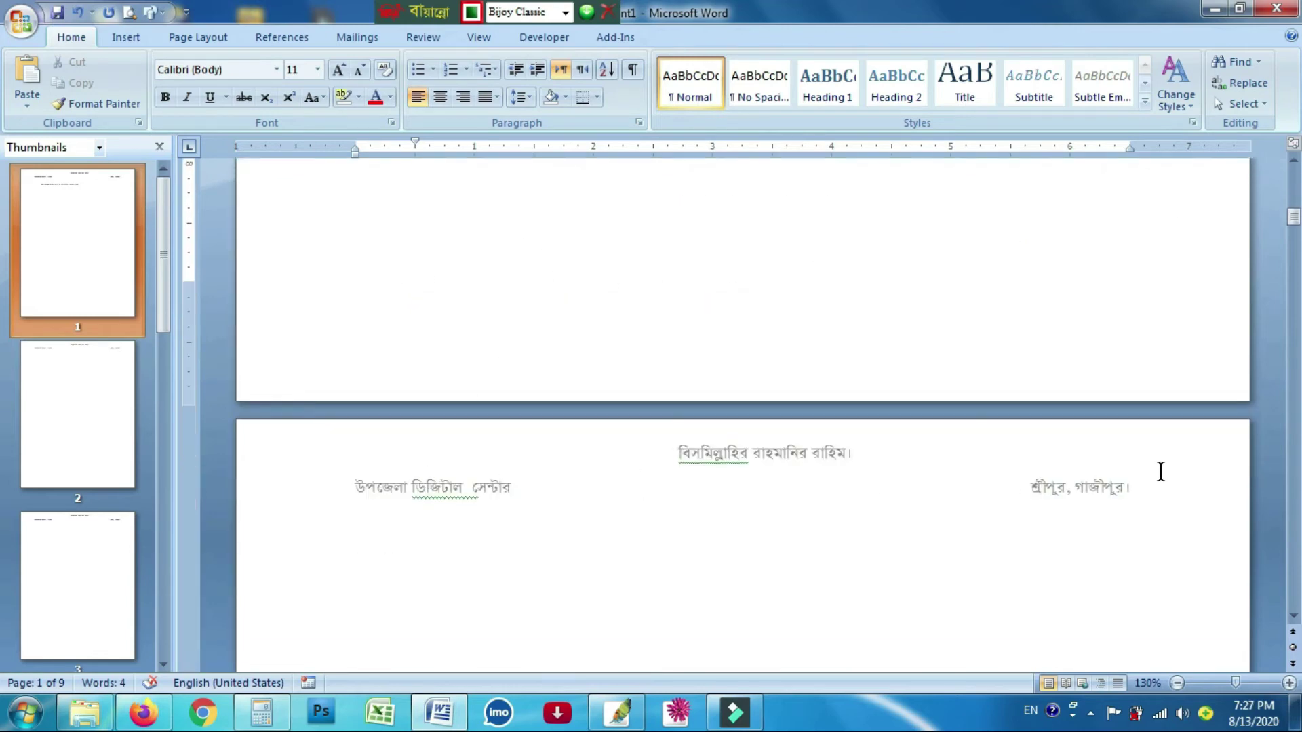
scroll(703, 494, down, 5)
scroll(703, 498, down, 3)
scroll(704, 500, down, 2)
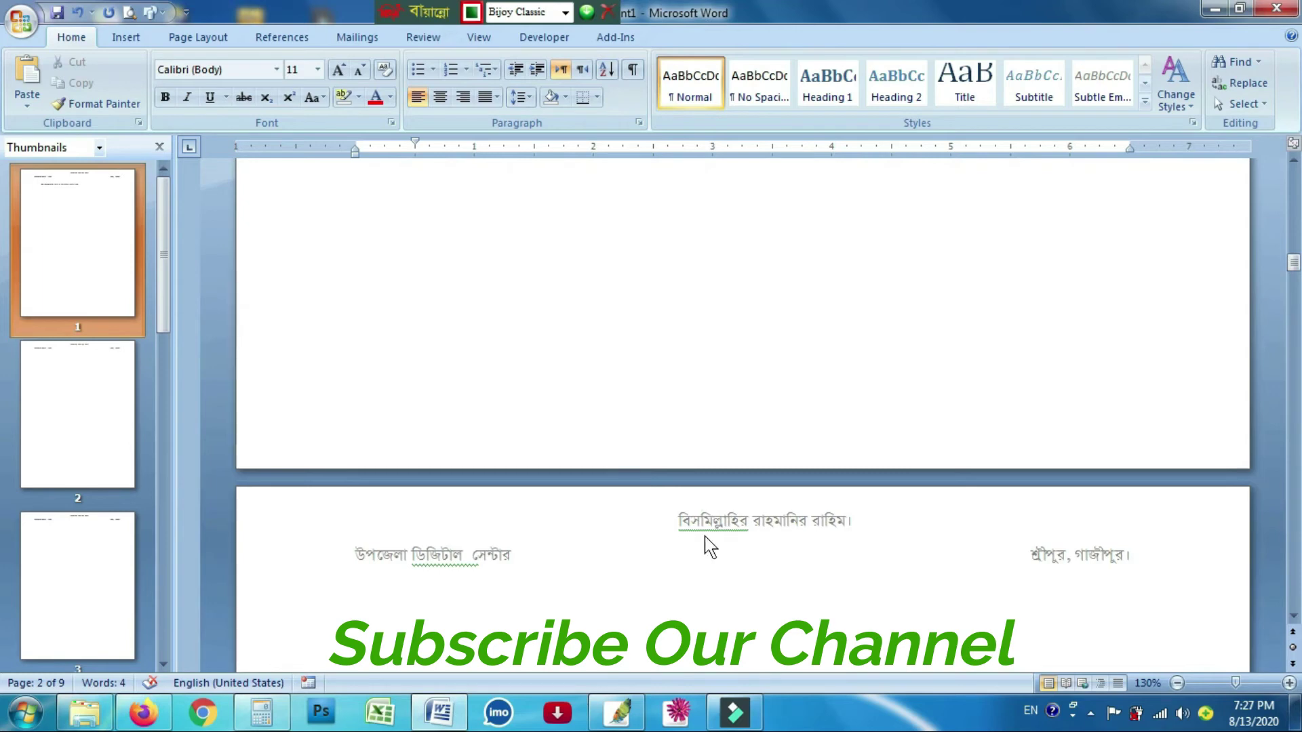
scroll(750, 569, down, 3)
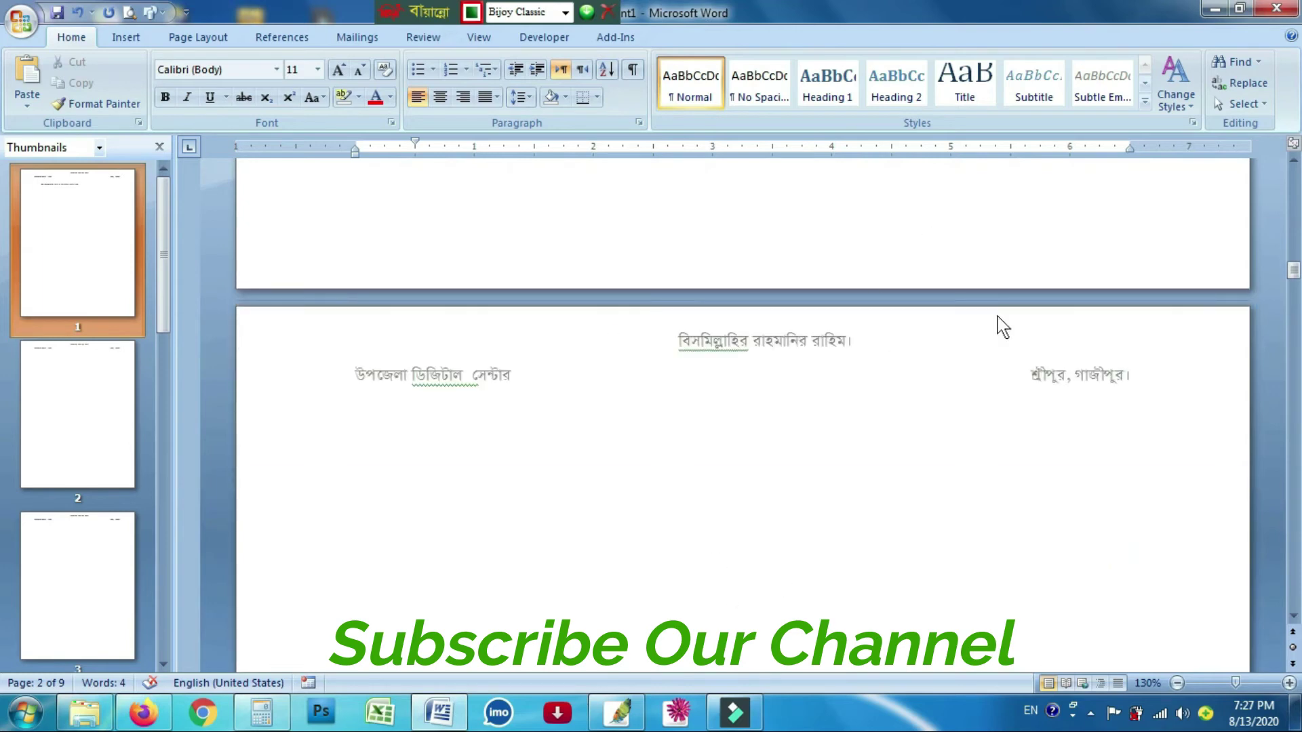
scroll(748, 387, down, 3)
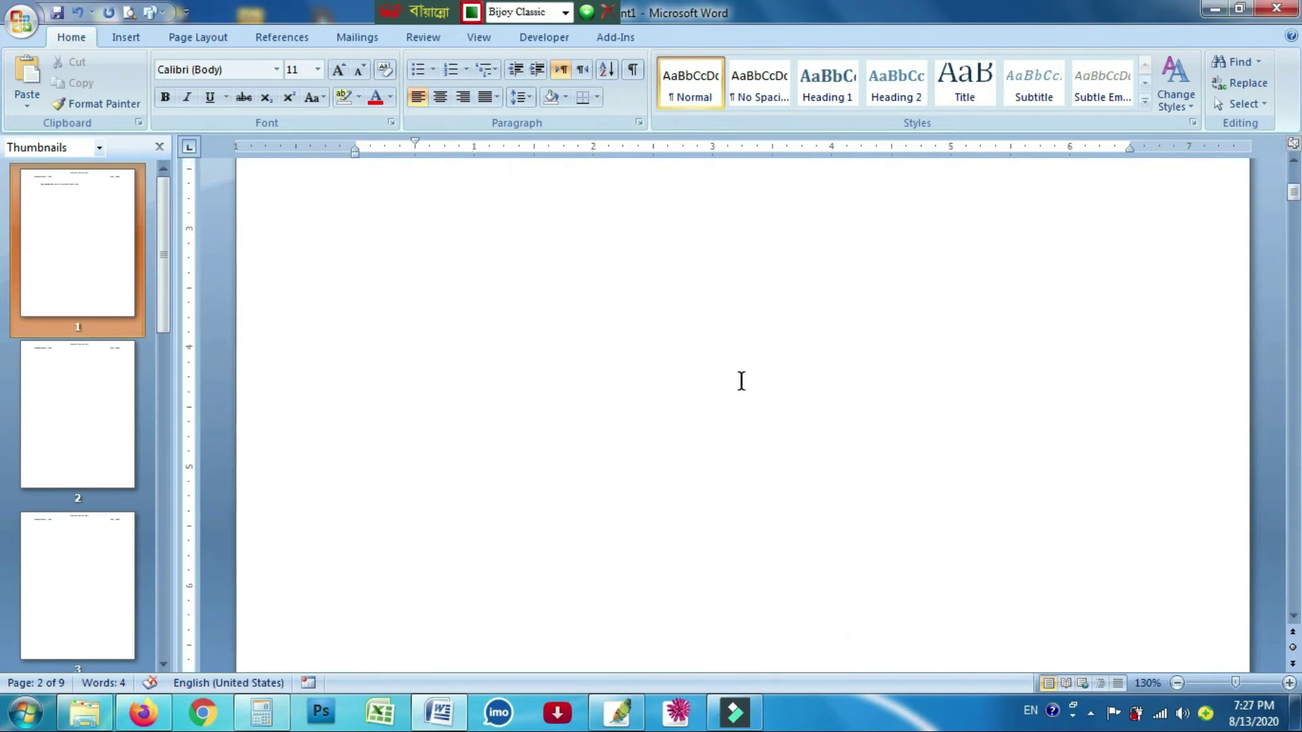
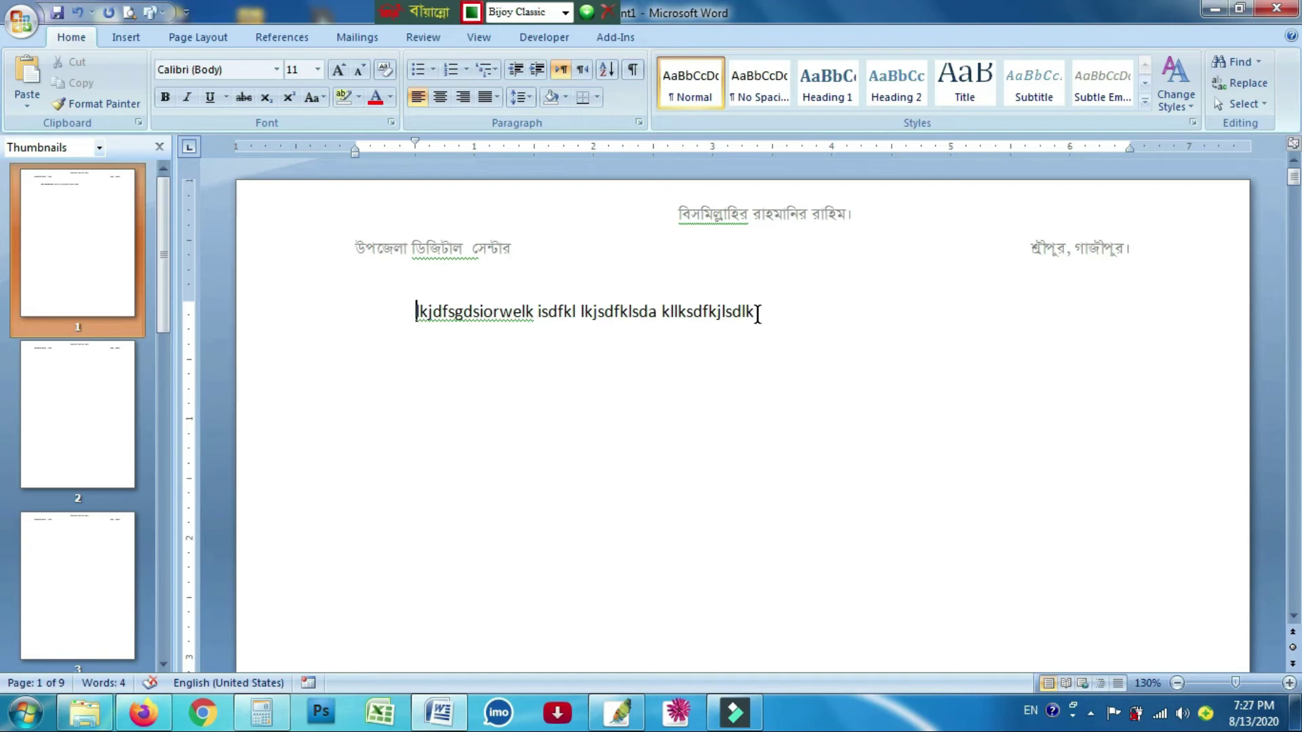
Step: Select and then deselect the sample sentence on page 1, scrolling down the document
drag(757, 314, 380, 311)
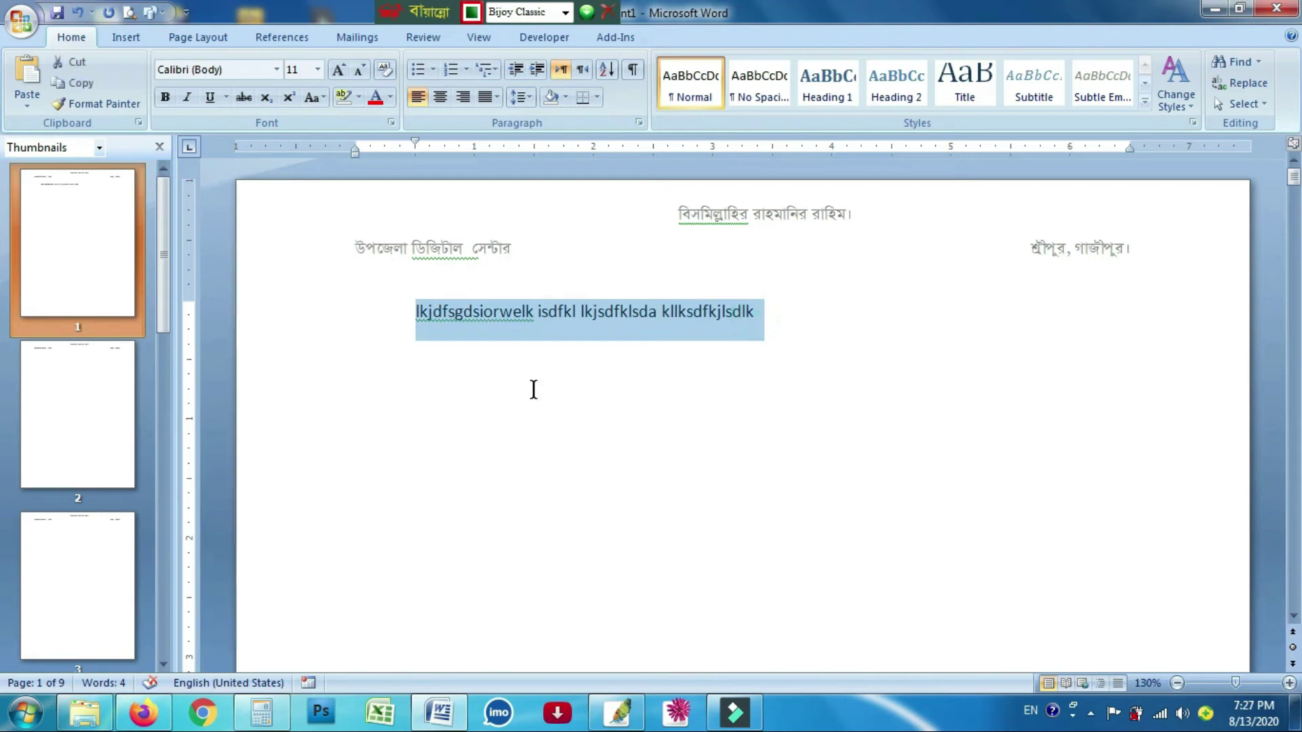
click(400, 440)
scroll(681, 428, down, 10)
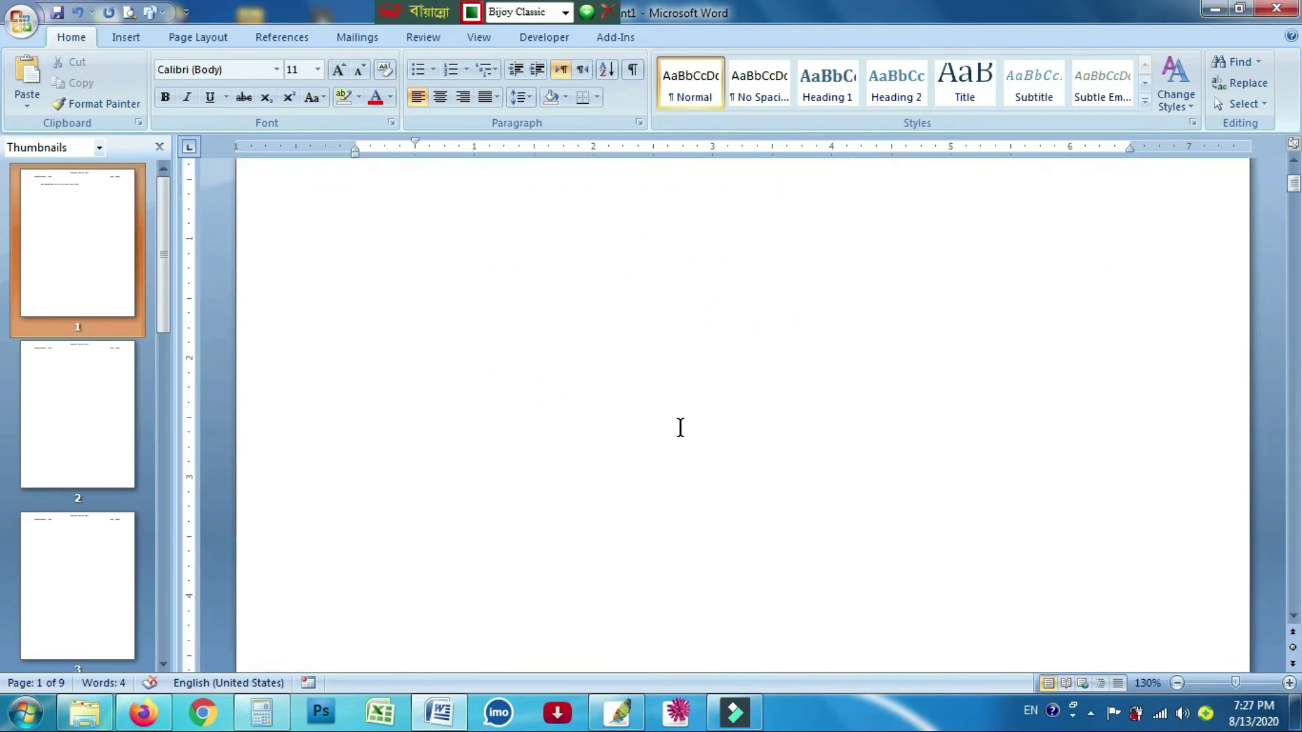
scroll(671, 428, down, 5)
scroll(373, 504, down, 3)
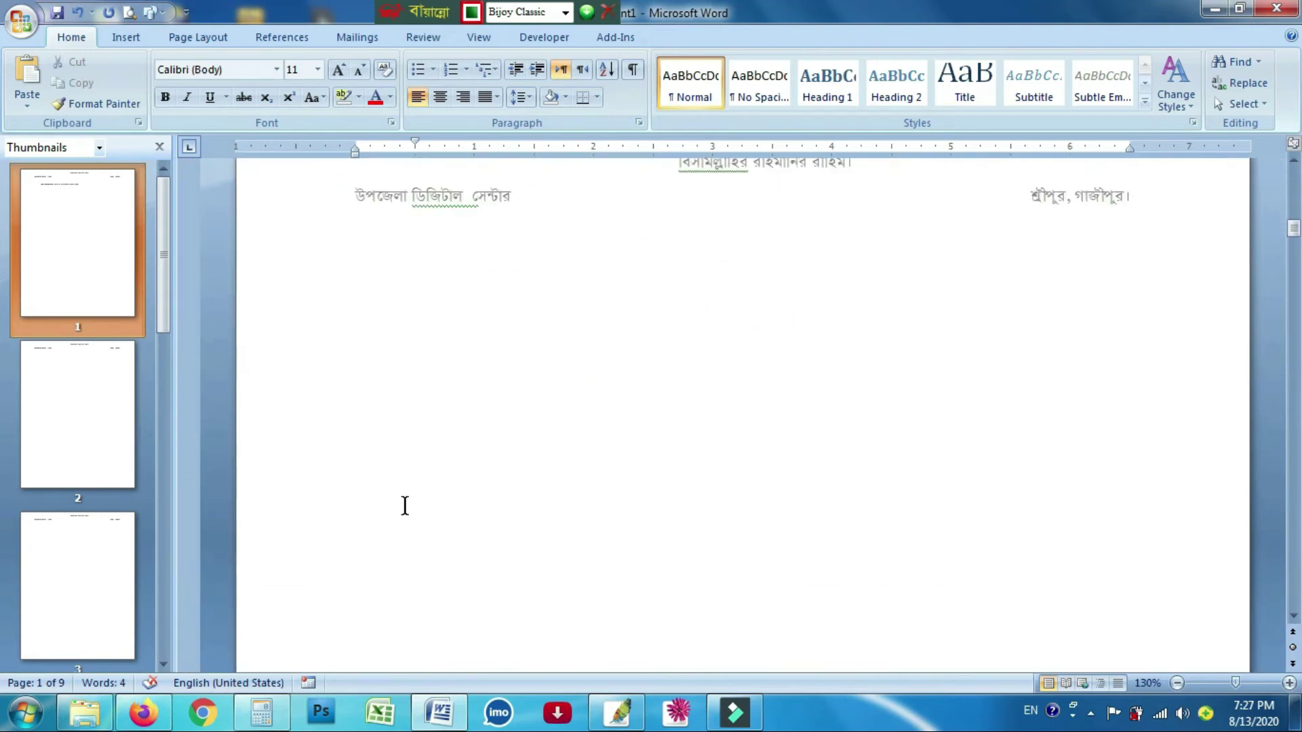
scroll(404, 505, down, 3)
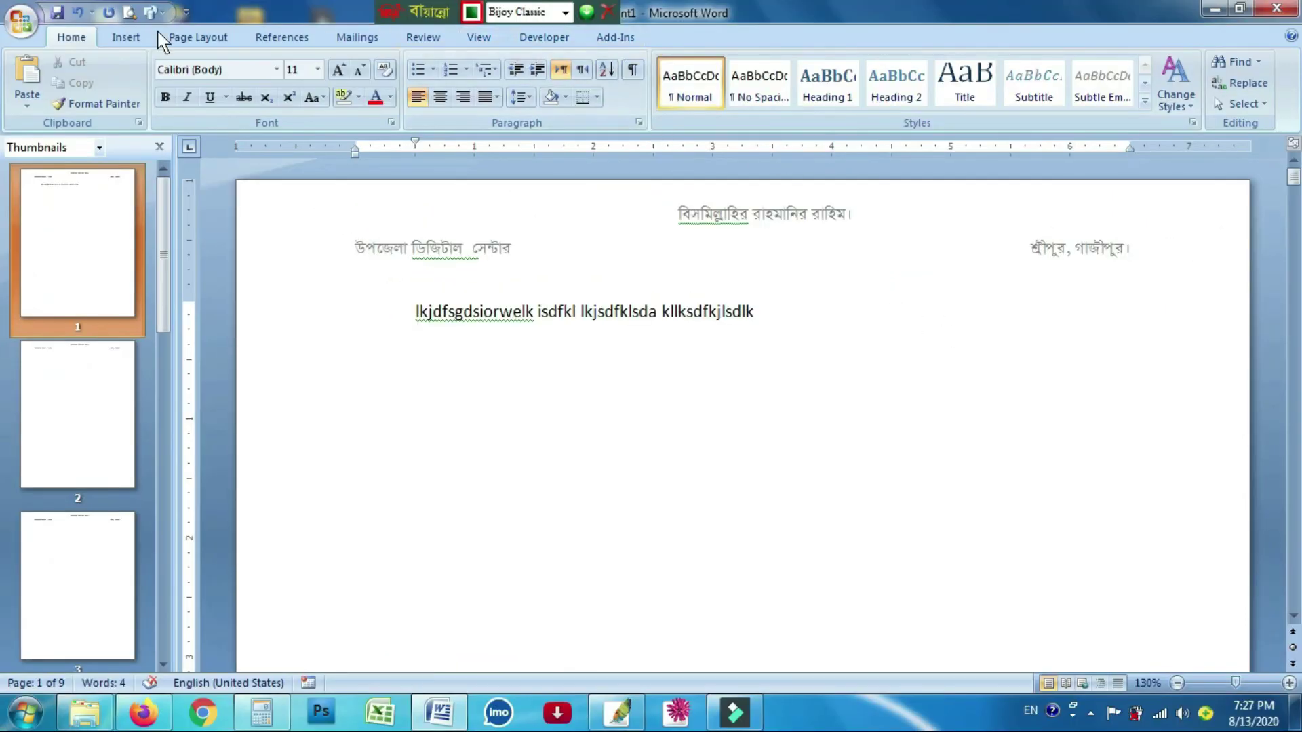
Step: Insert the built-in Tiles footer from the Insert tab's footer gallery
click(132, 37)
click(660, 86)
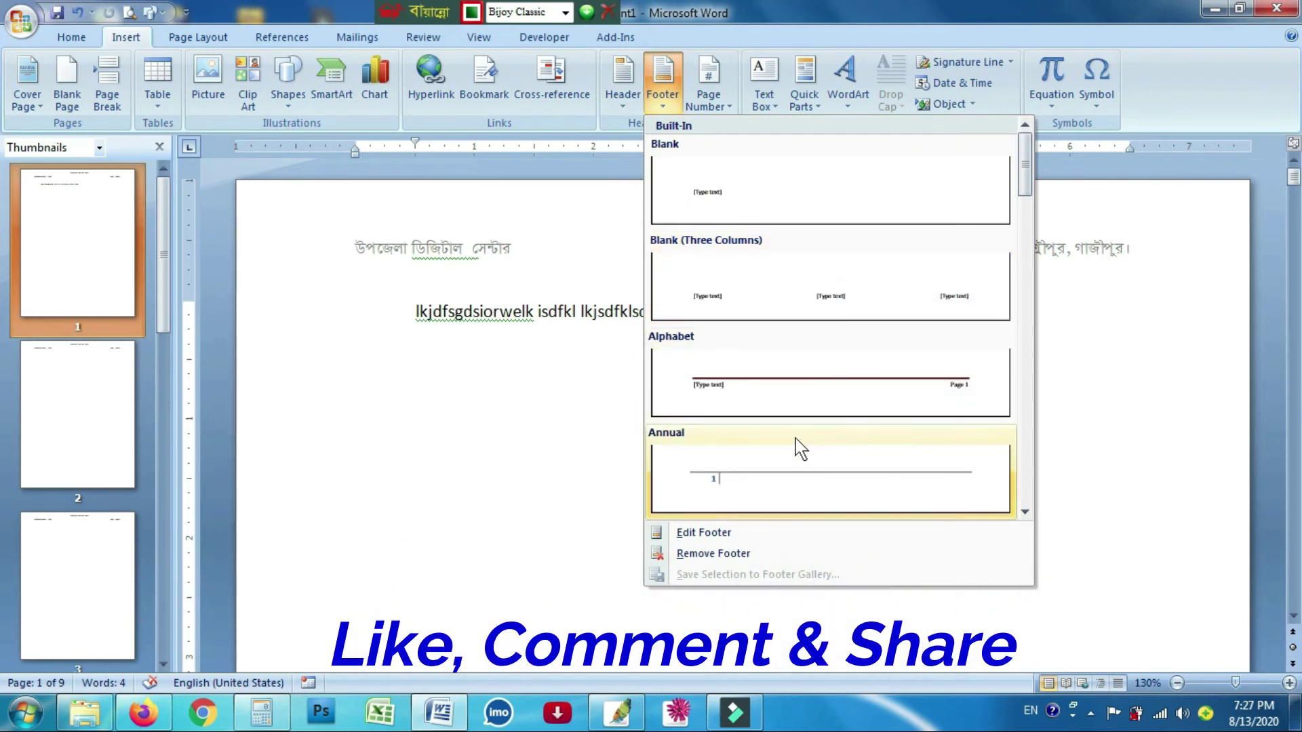
scroll(831, 429, down, 5)
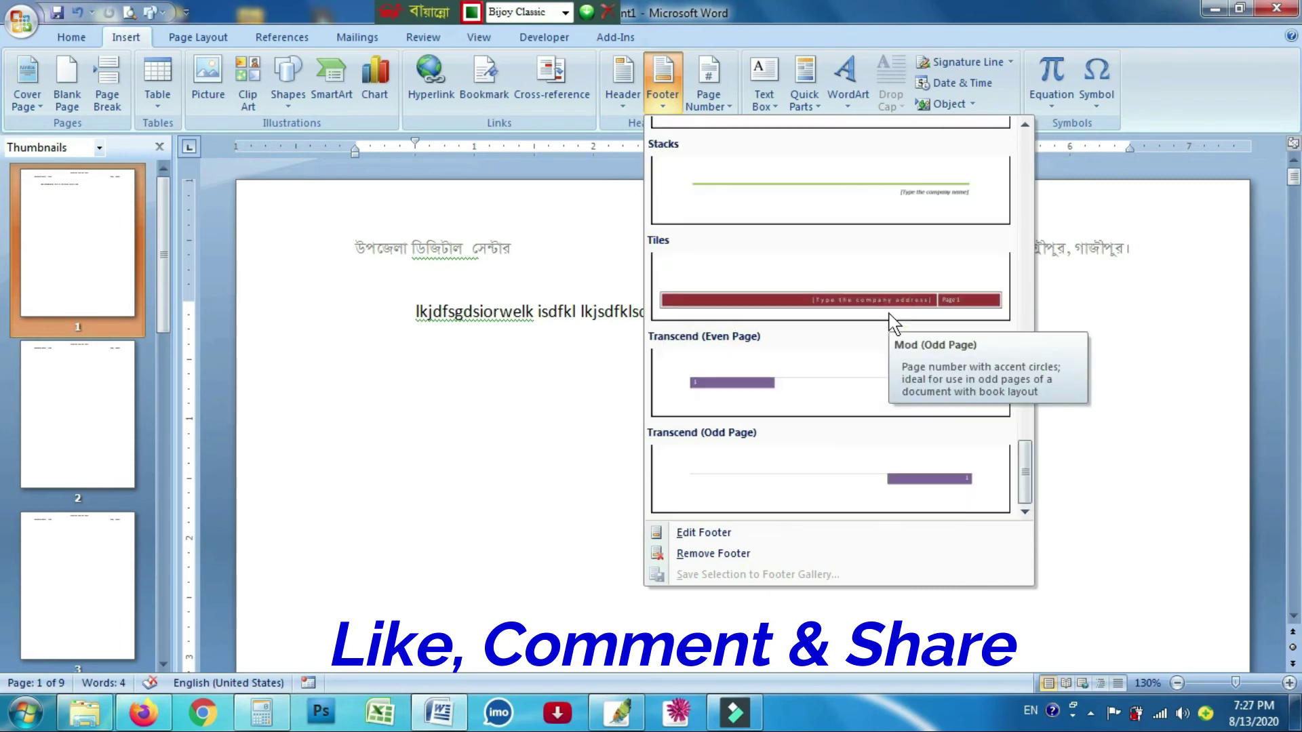
click(867, 300)
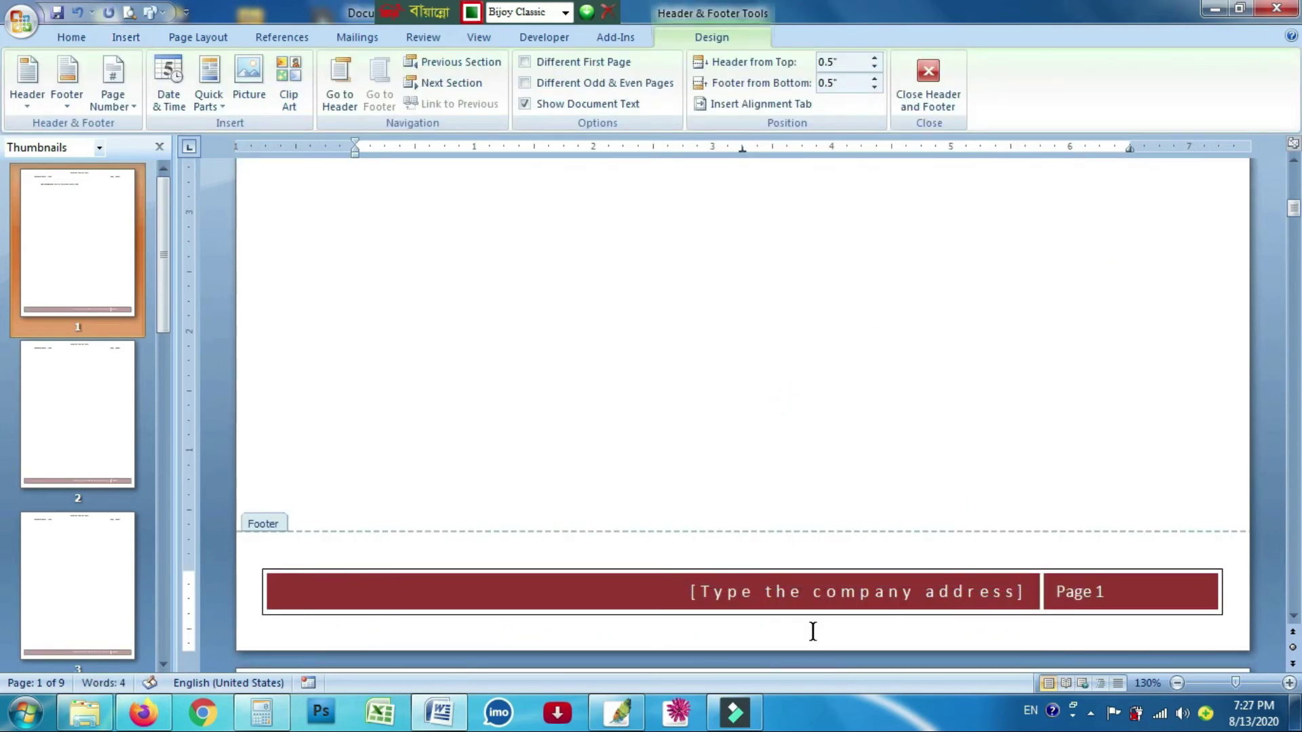
click(837, 597)
click(1100, 592)
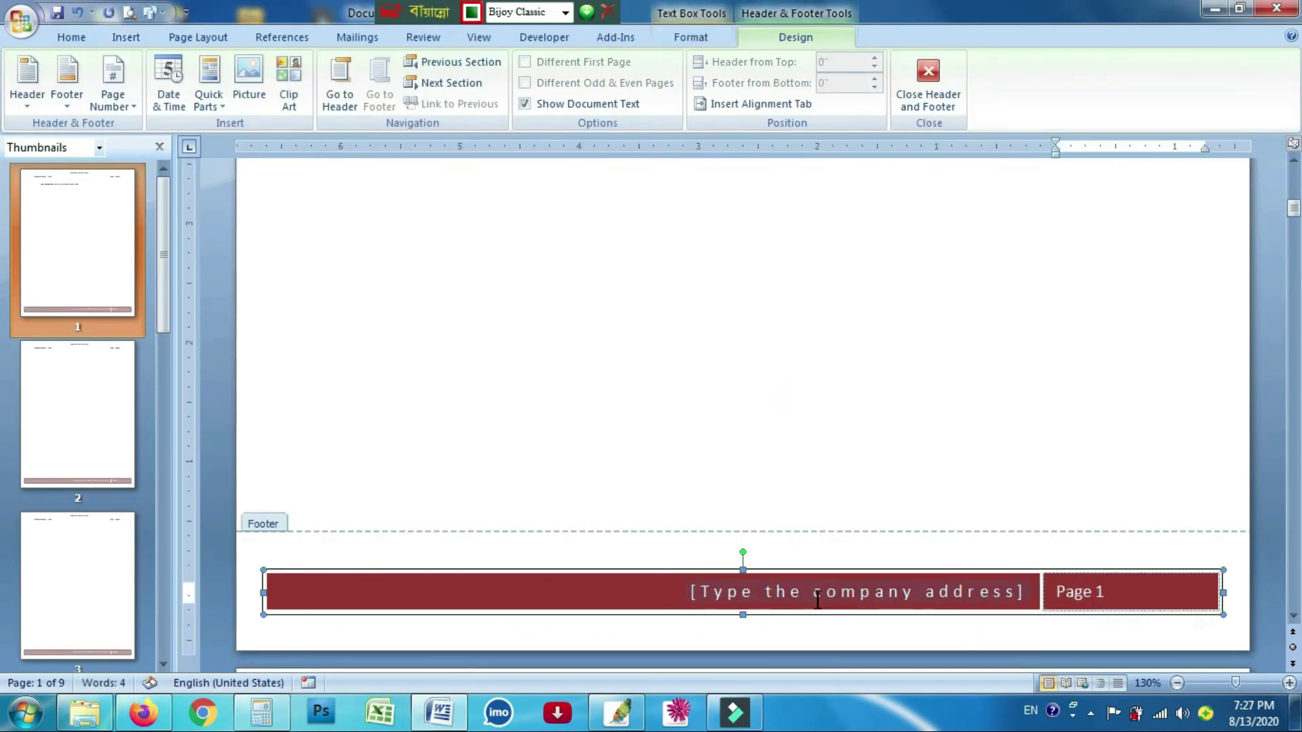
click(819, 601)
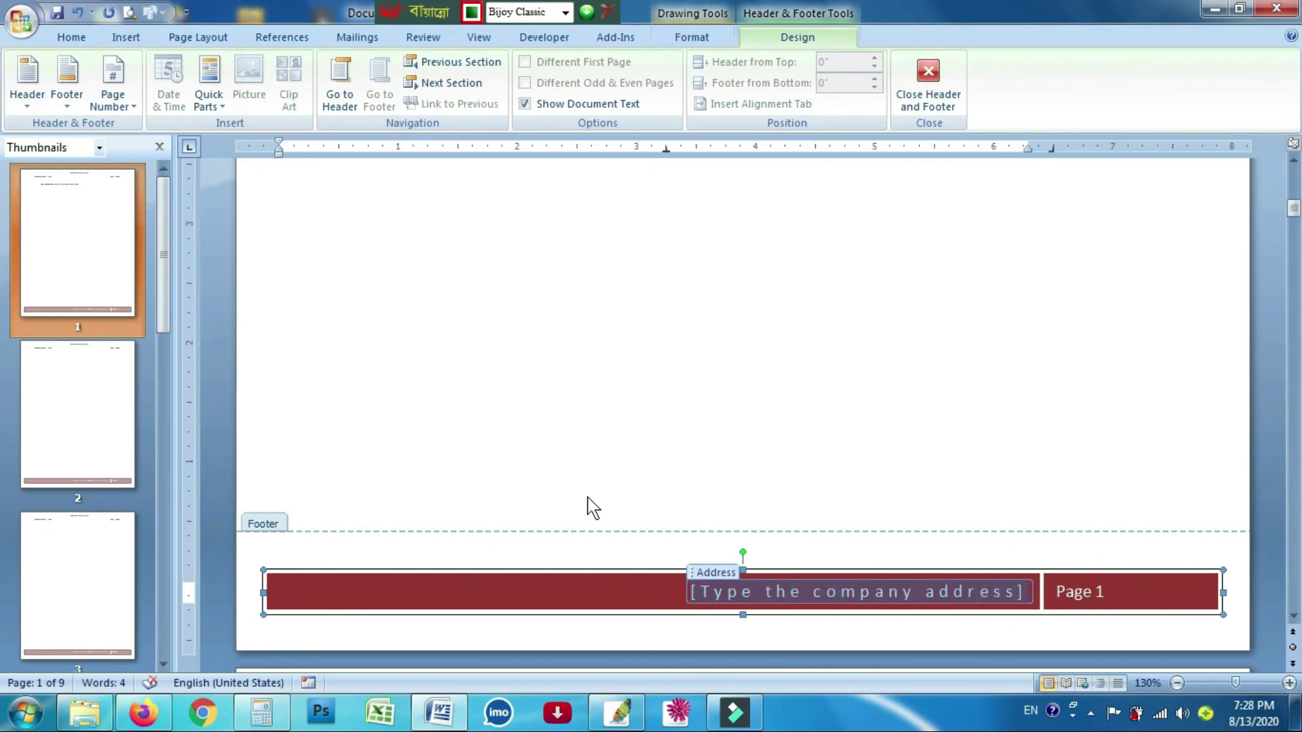
click(647, 480)
click(730, 587)
click(721, 574)
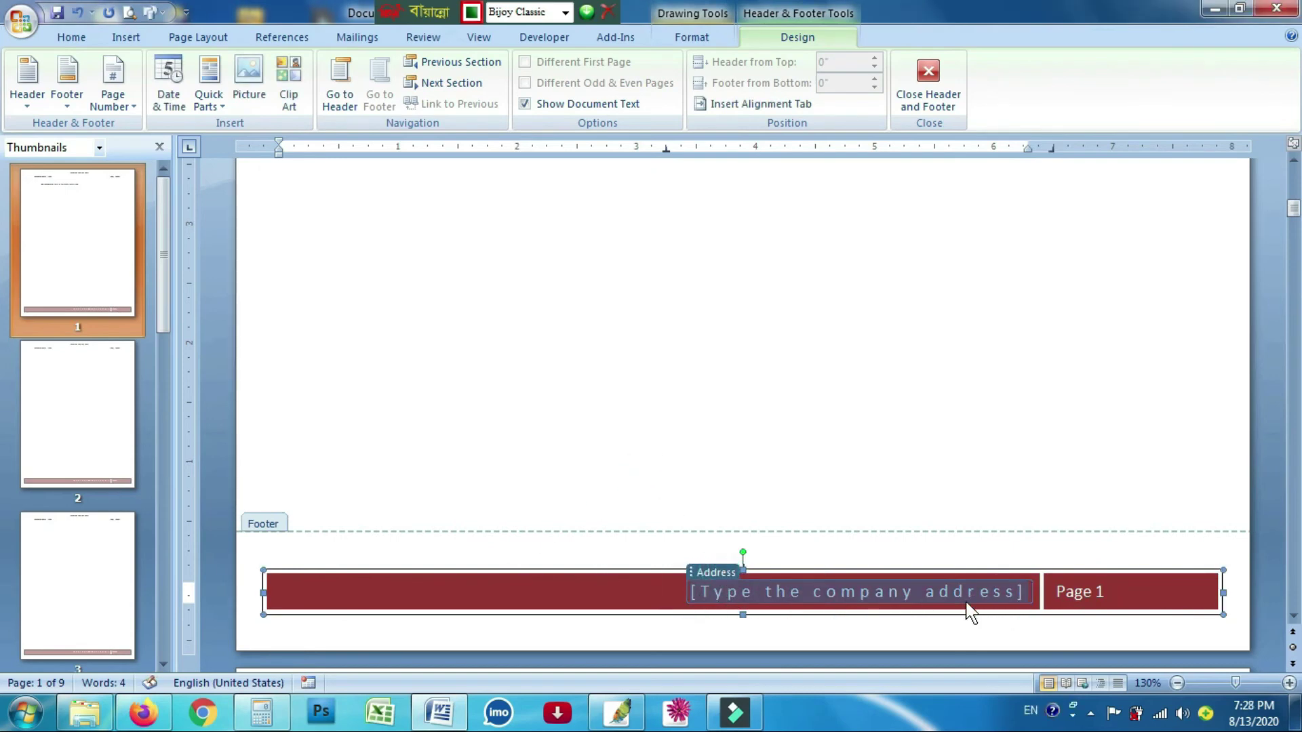
text(www)
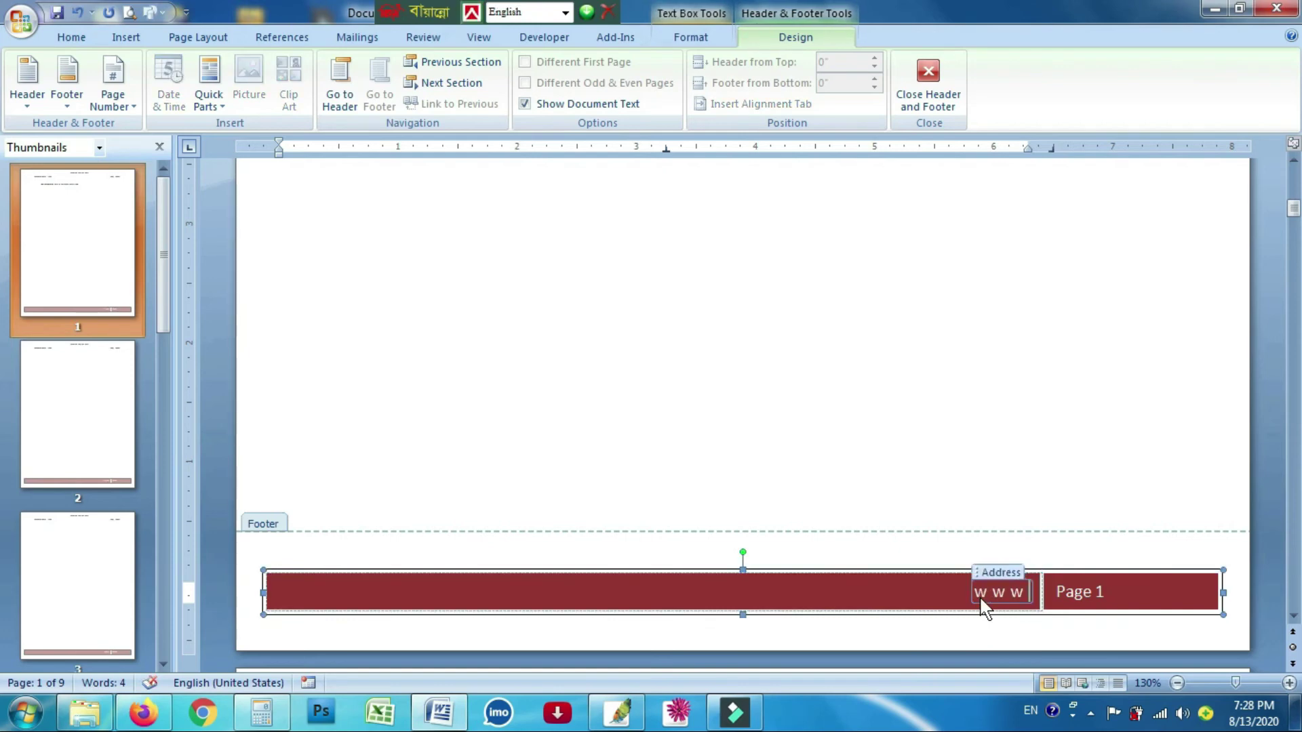
text(.youtube.com/ w)
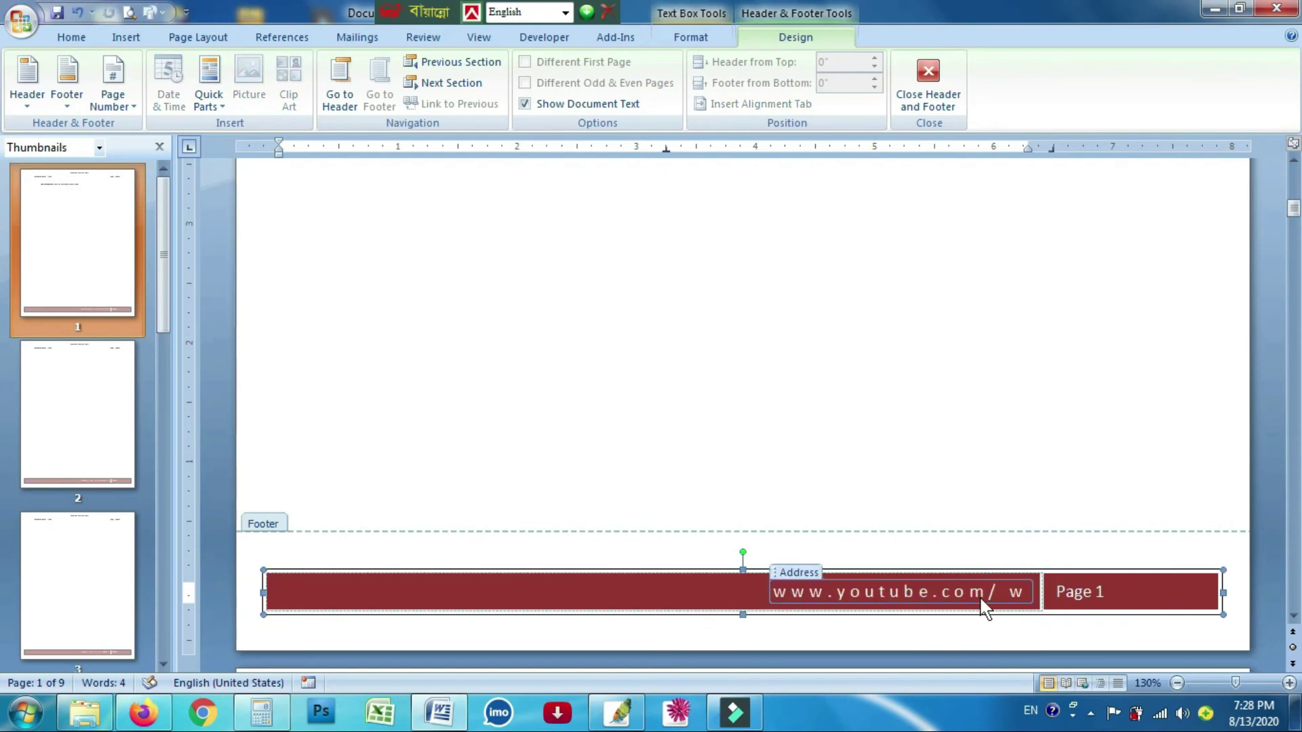
text(ww.g)
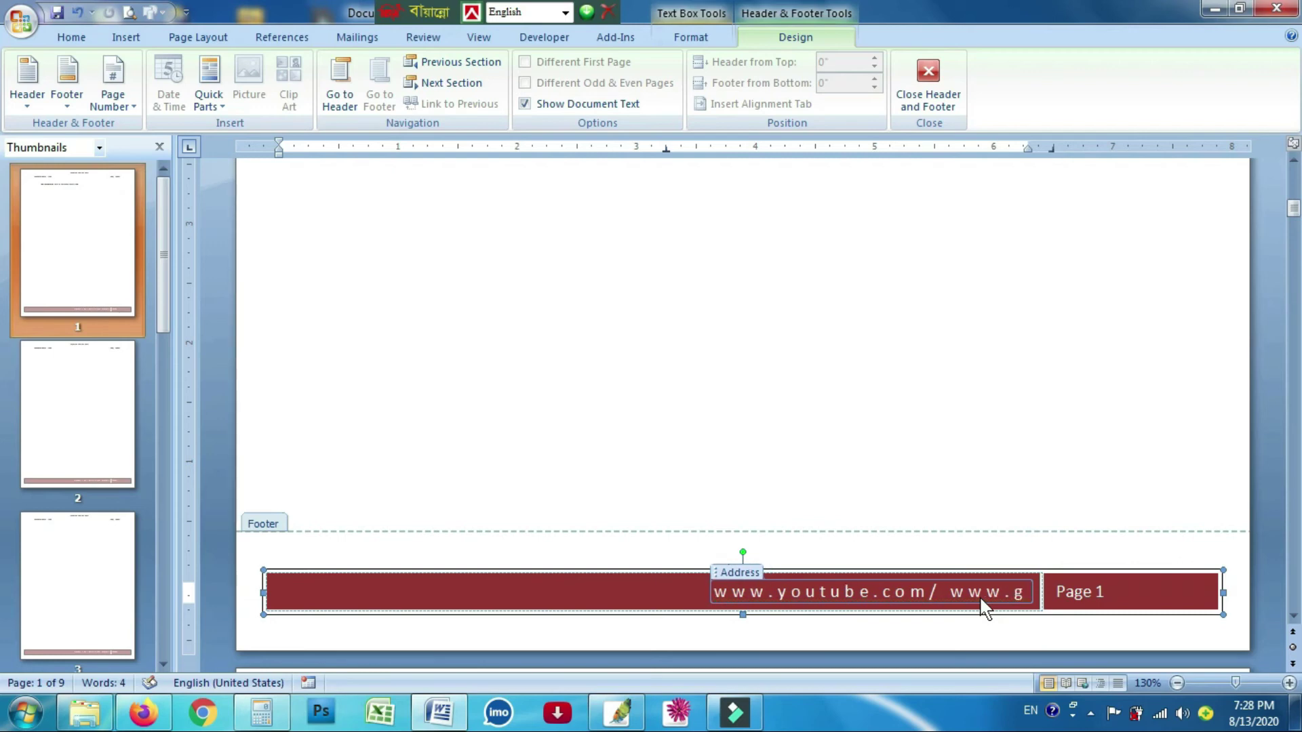
text(mail.)
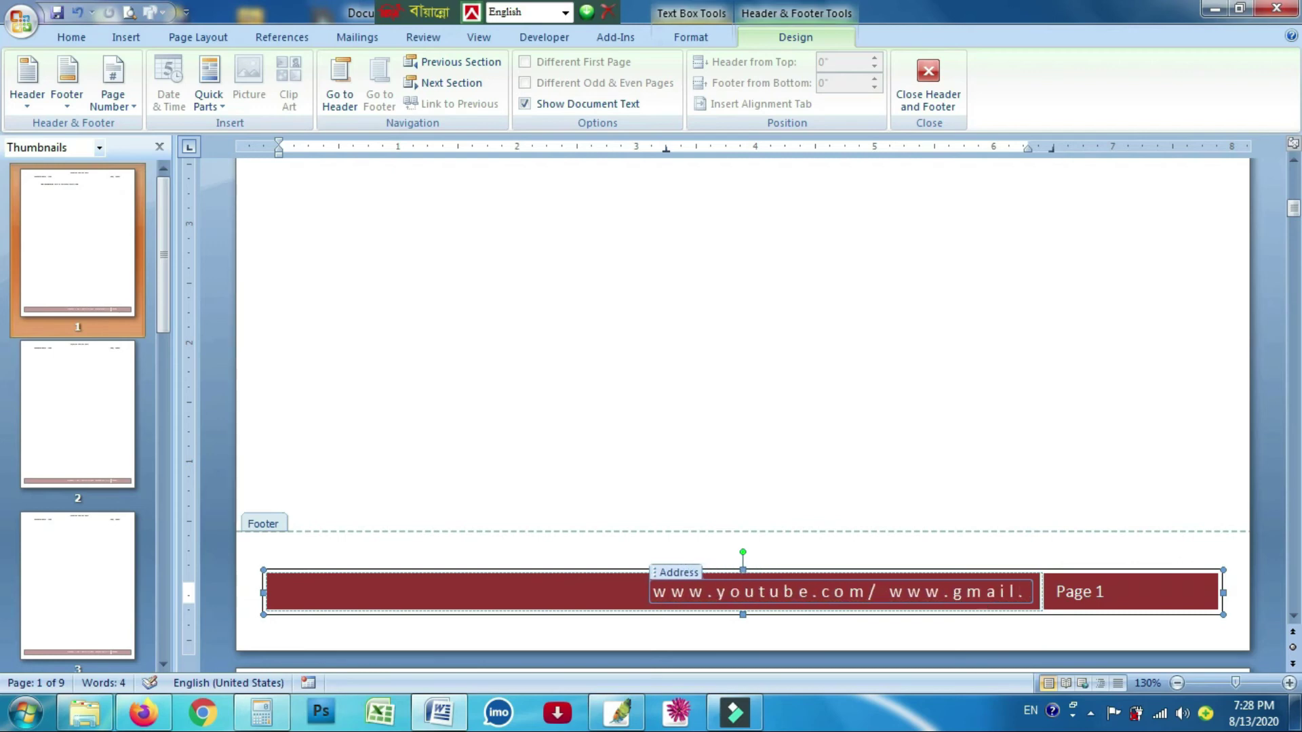
text(com)
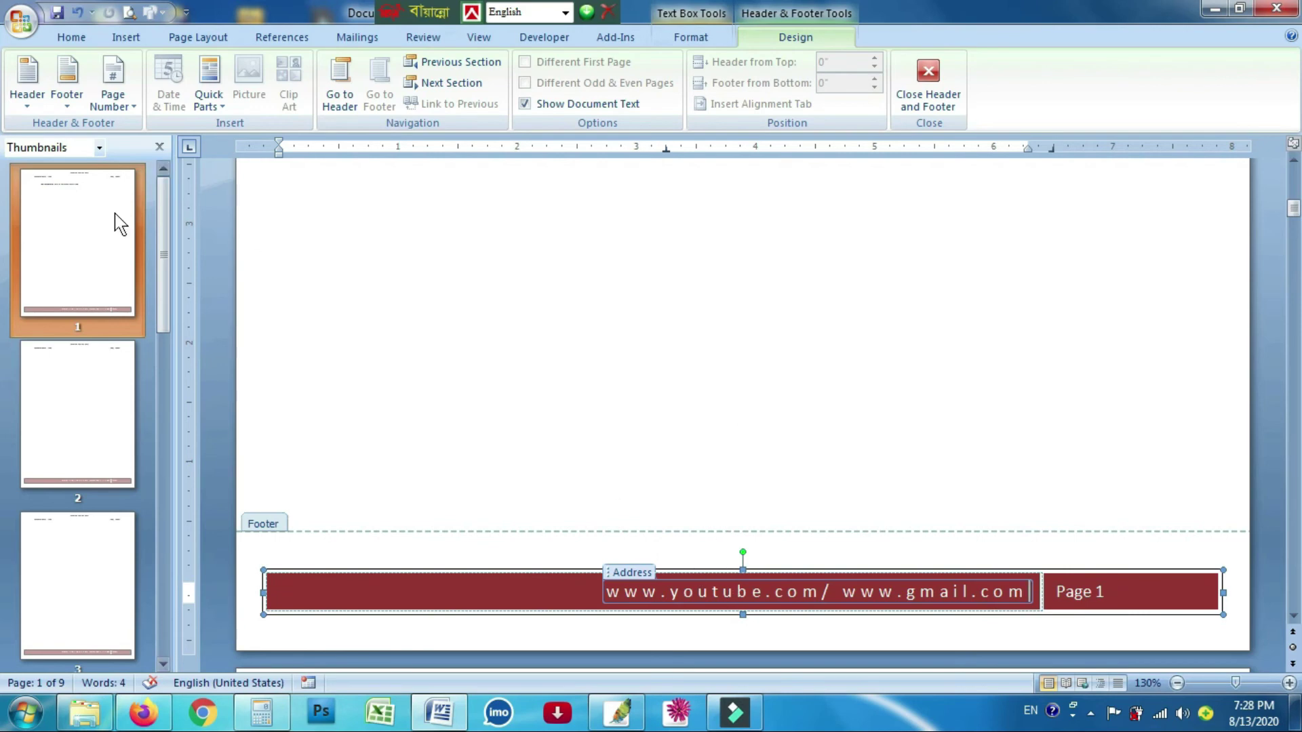
click(71, 37)
Step: Centre the address text in the footer and close footer editing
click(440, 97)
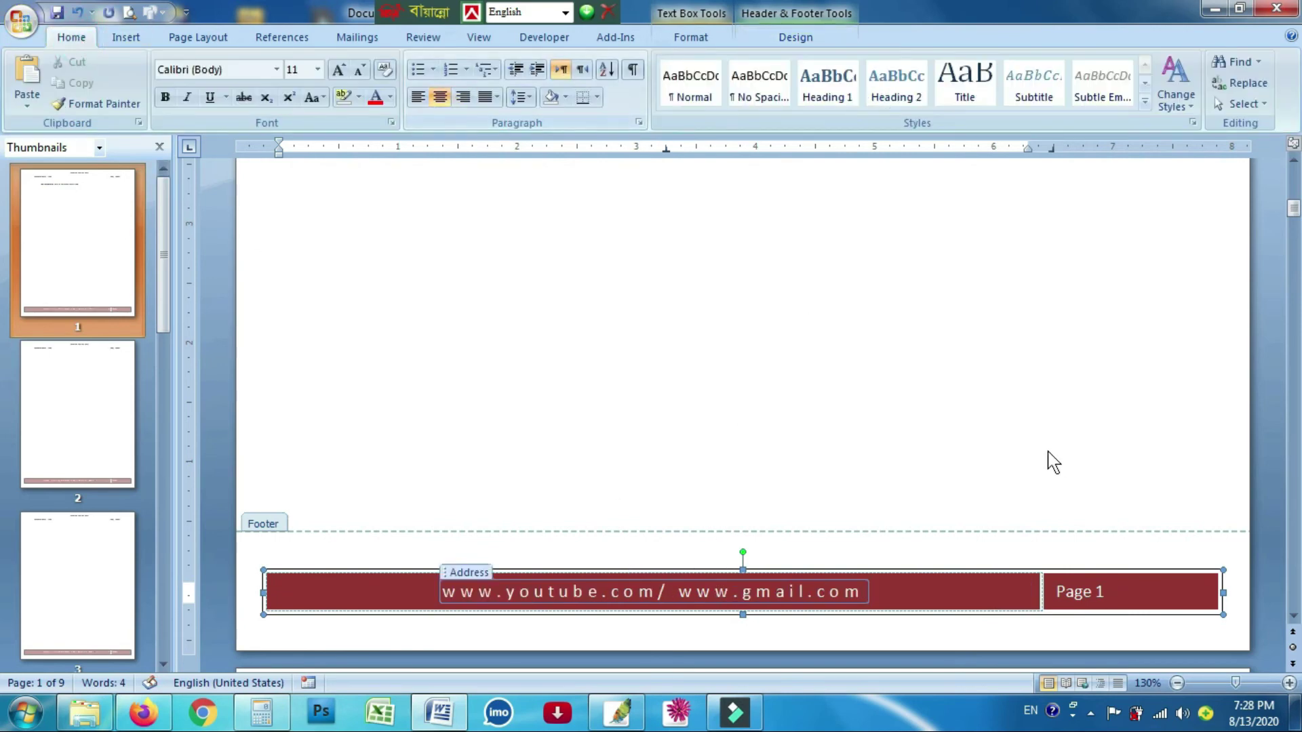
click(1050, 414)
double_click(689, 419)
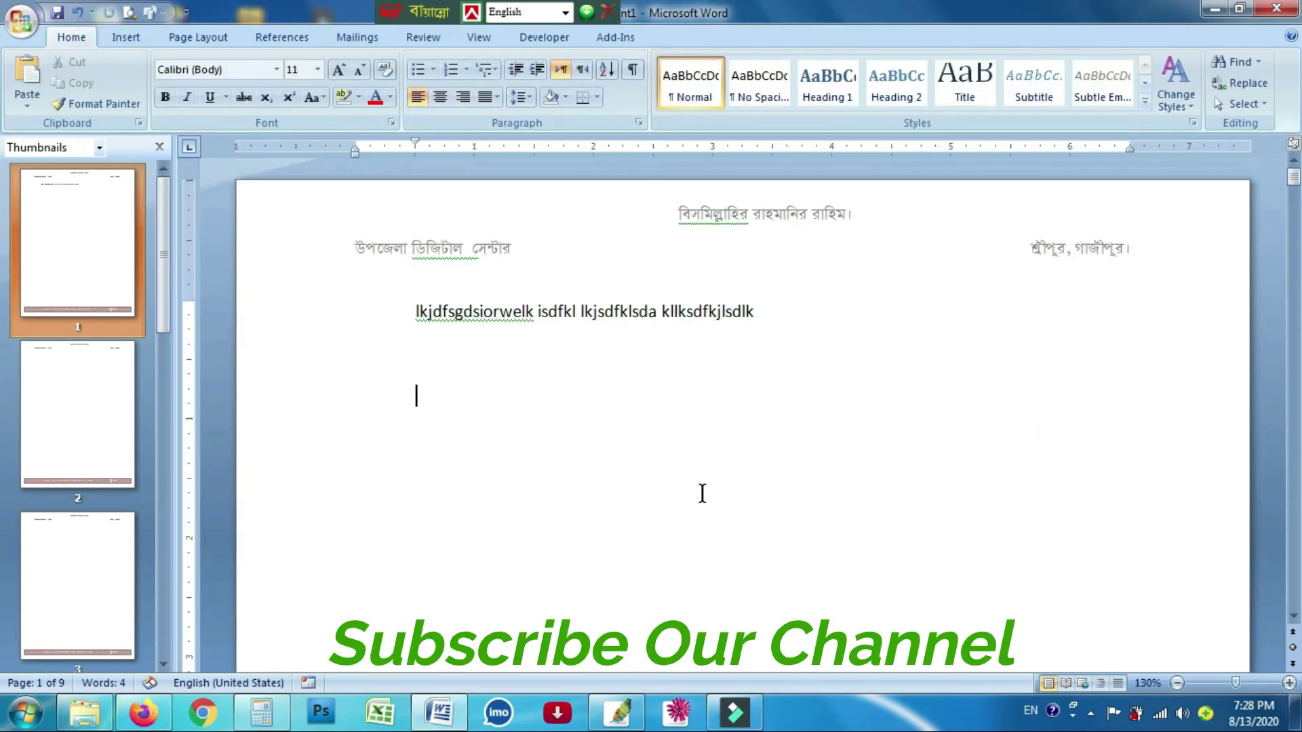
Step: Scroll through the pages to check the footer appears on each one
scroll(712, 461, down, 15)
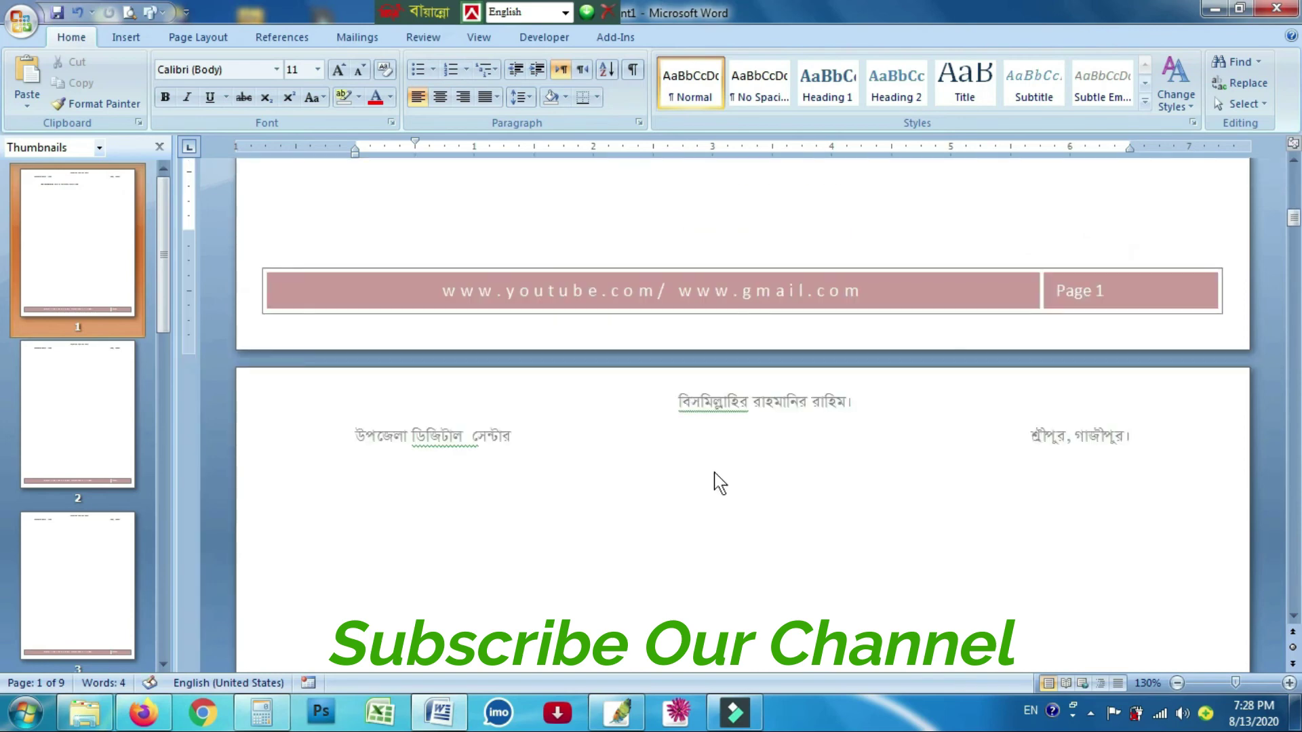
scroll(714, 472, down, 6)
scroll(713, 473, down, 5)
scroll(714, 473, down, 5)
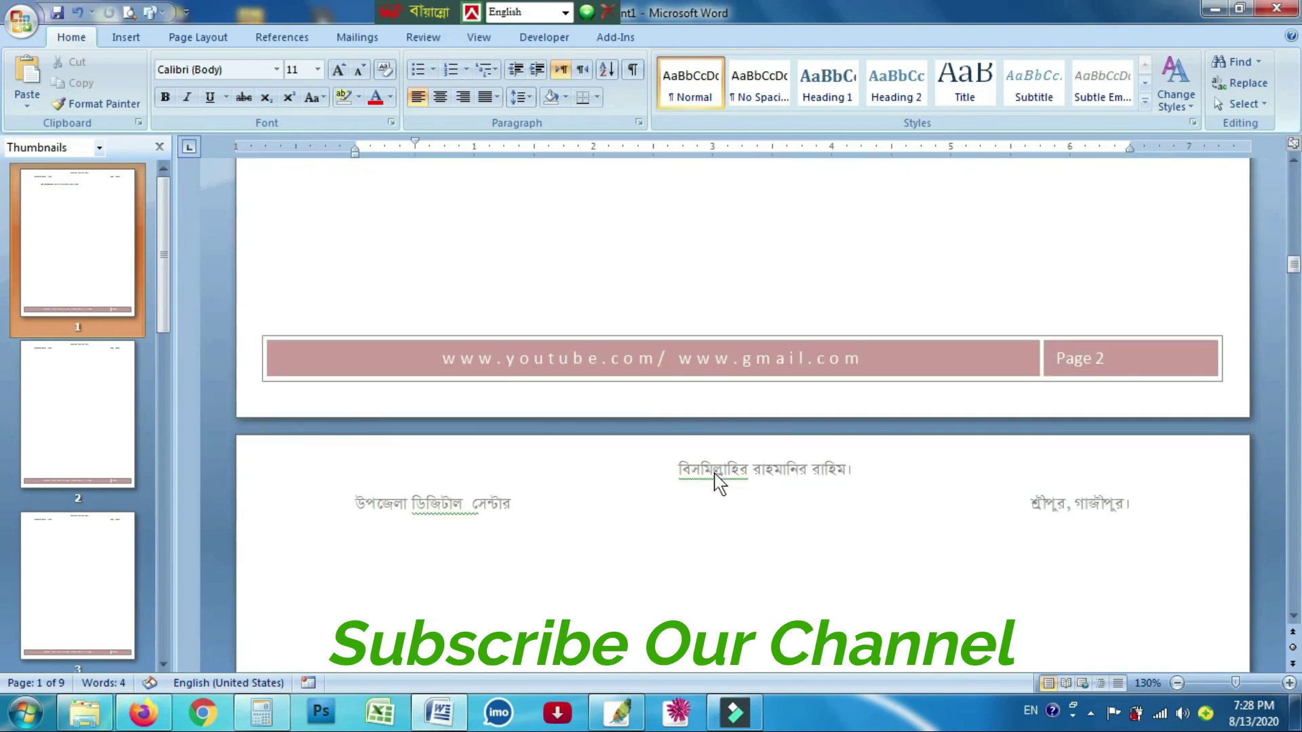
scroll(936, 495, up, 5)
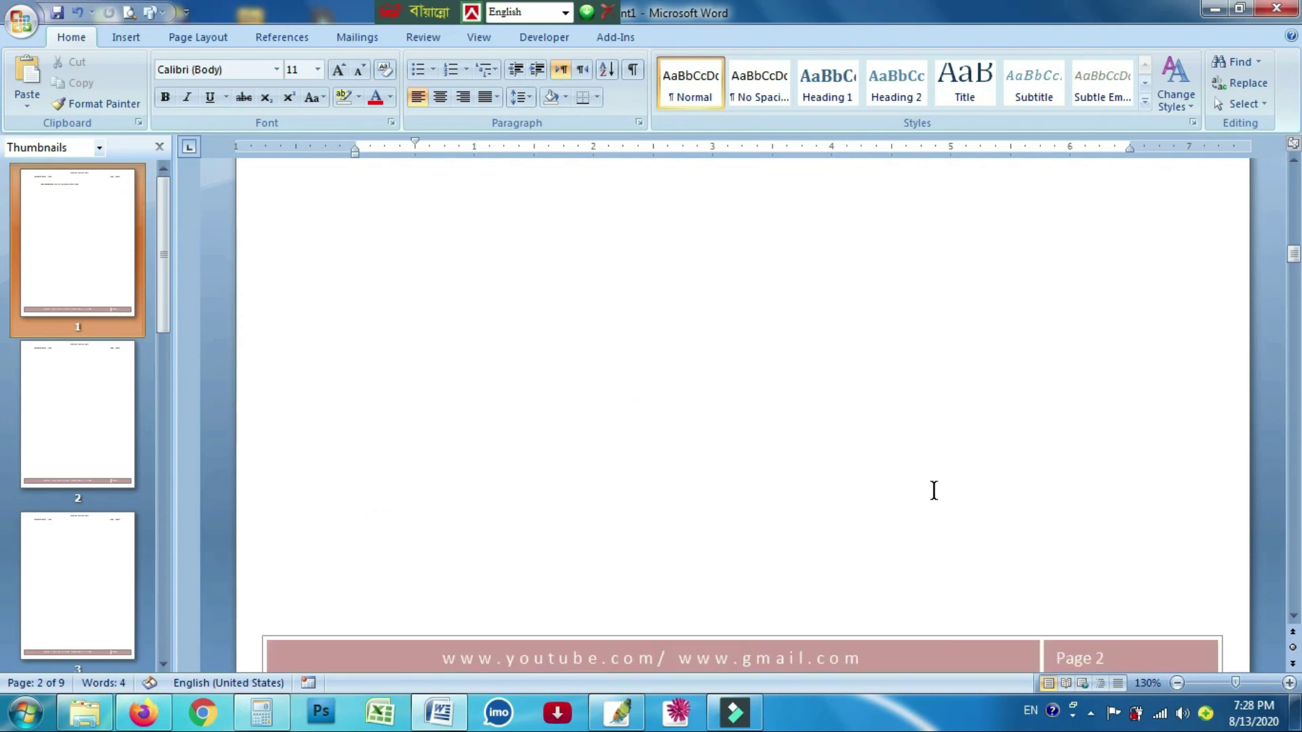
scroll(933, 488, up, 2)
scroll(1085, 339, up, 2)
scroll(992, 473, up, 6)
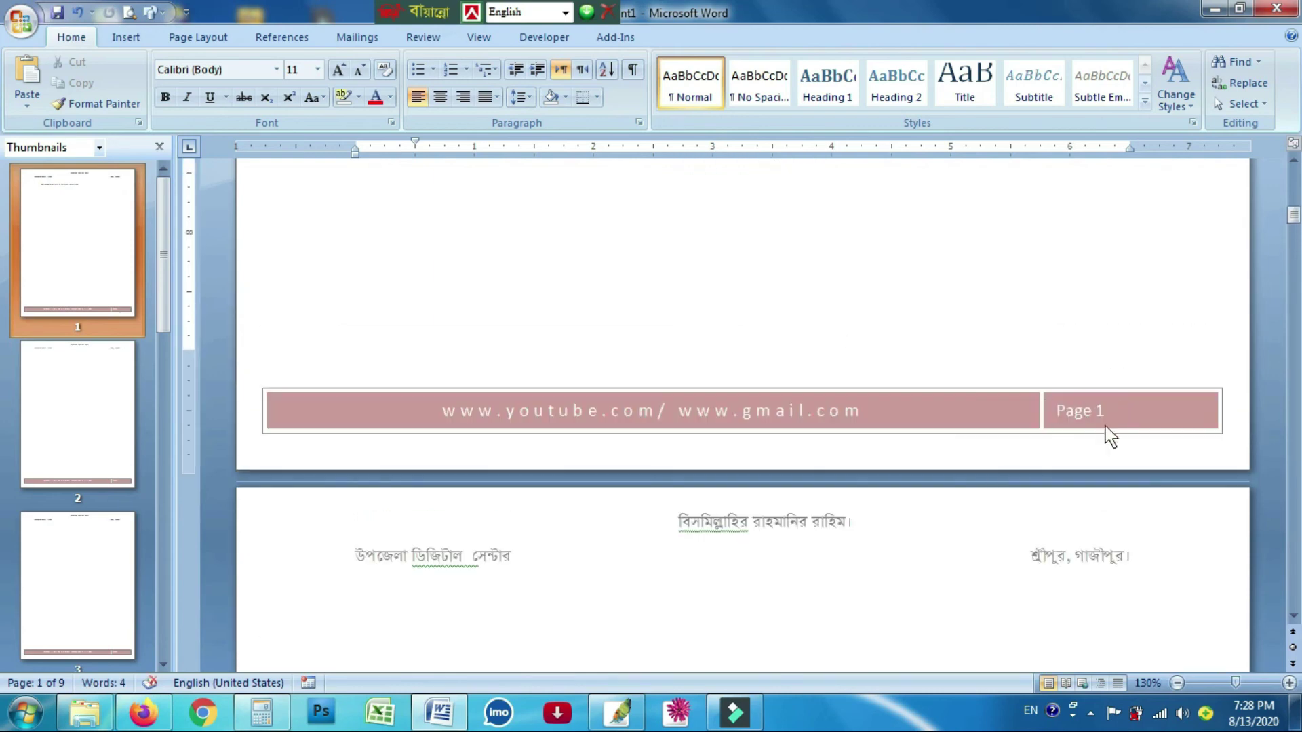
scroll(1106, 434, down, 3)
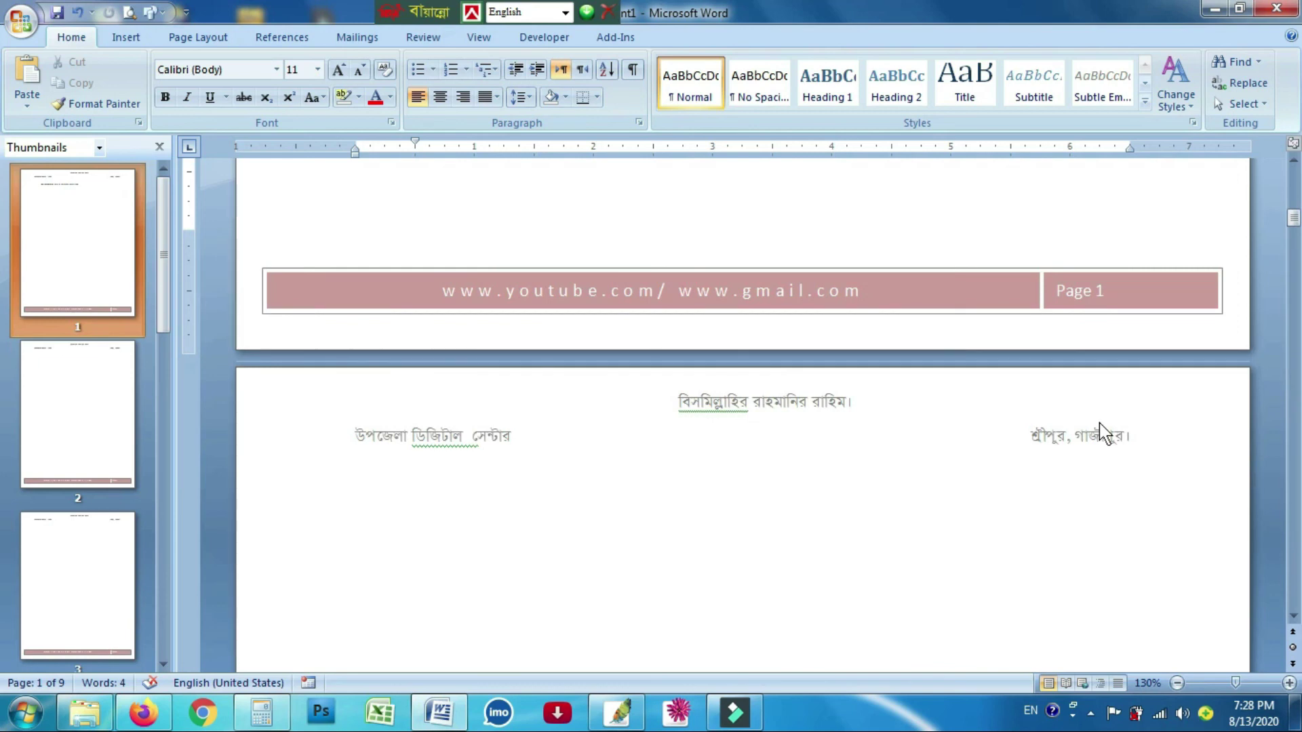
Step: Jump to the end of the nine-page document and reopen the built-in footer list
key(ctrl+End)
scroll(1098, 423, down, 10)
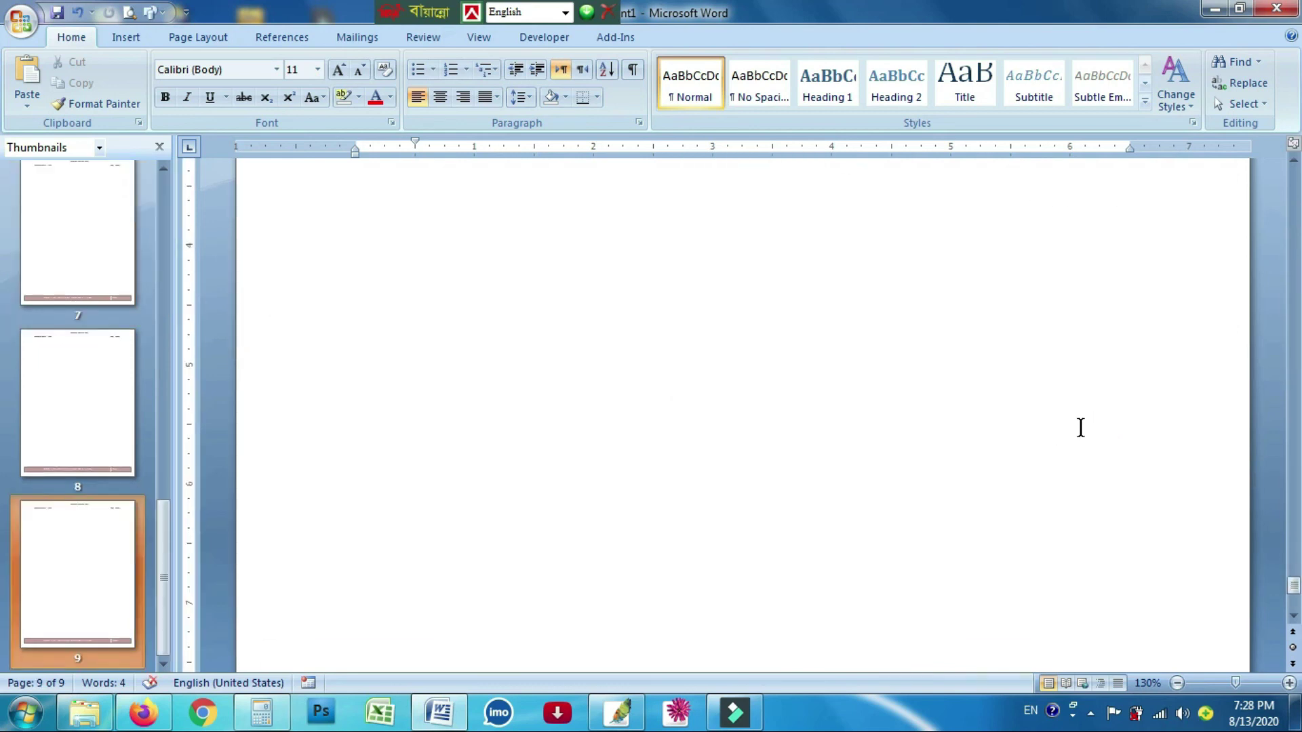
scroll(1089, 427, down, 10)
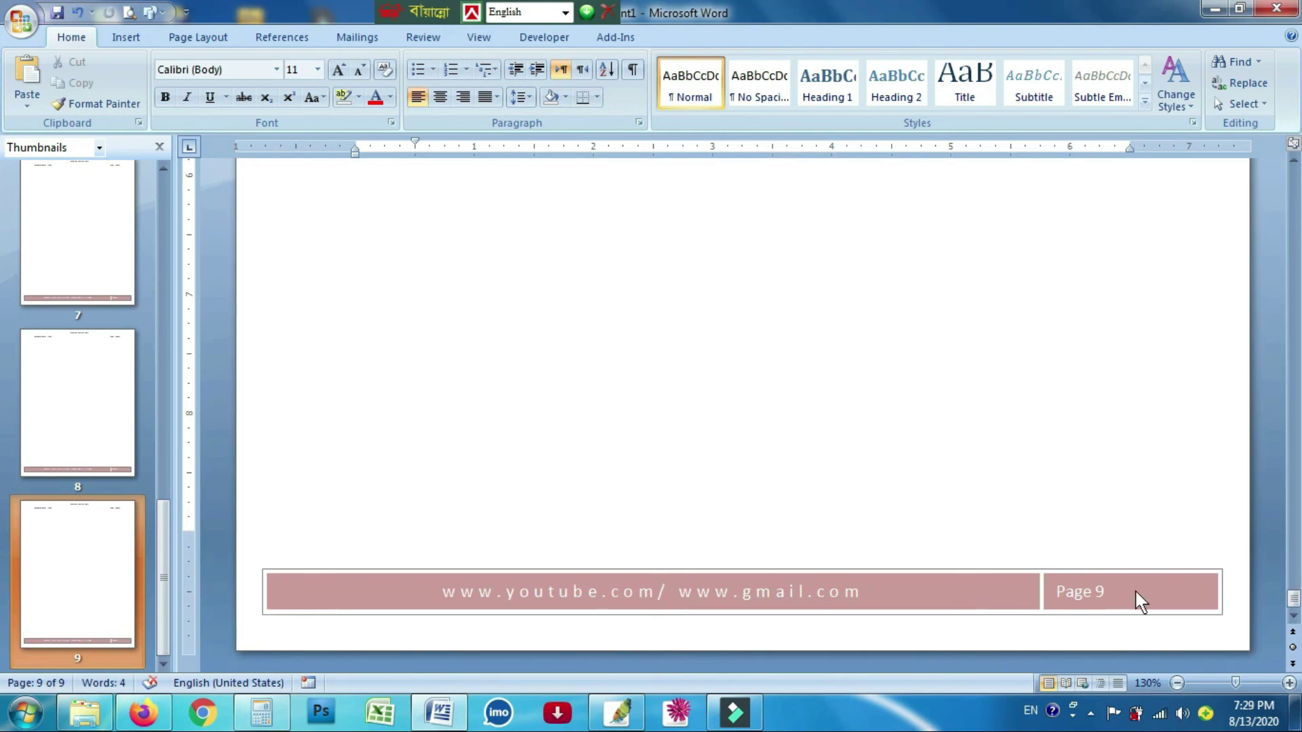
scroll(832, 454, up, 3)
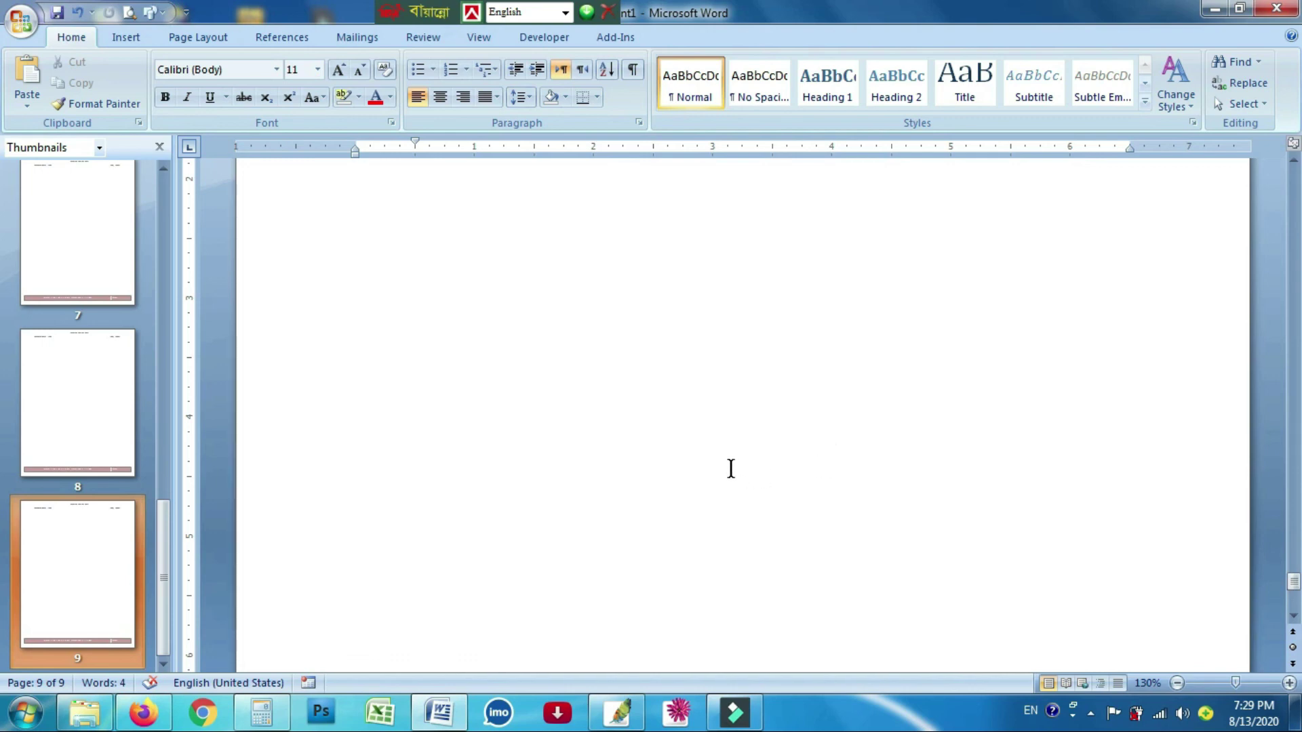
click(132, 38)
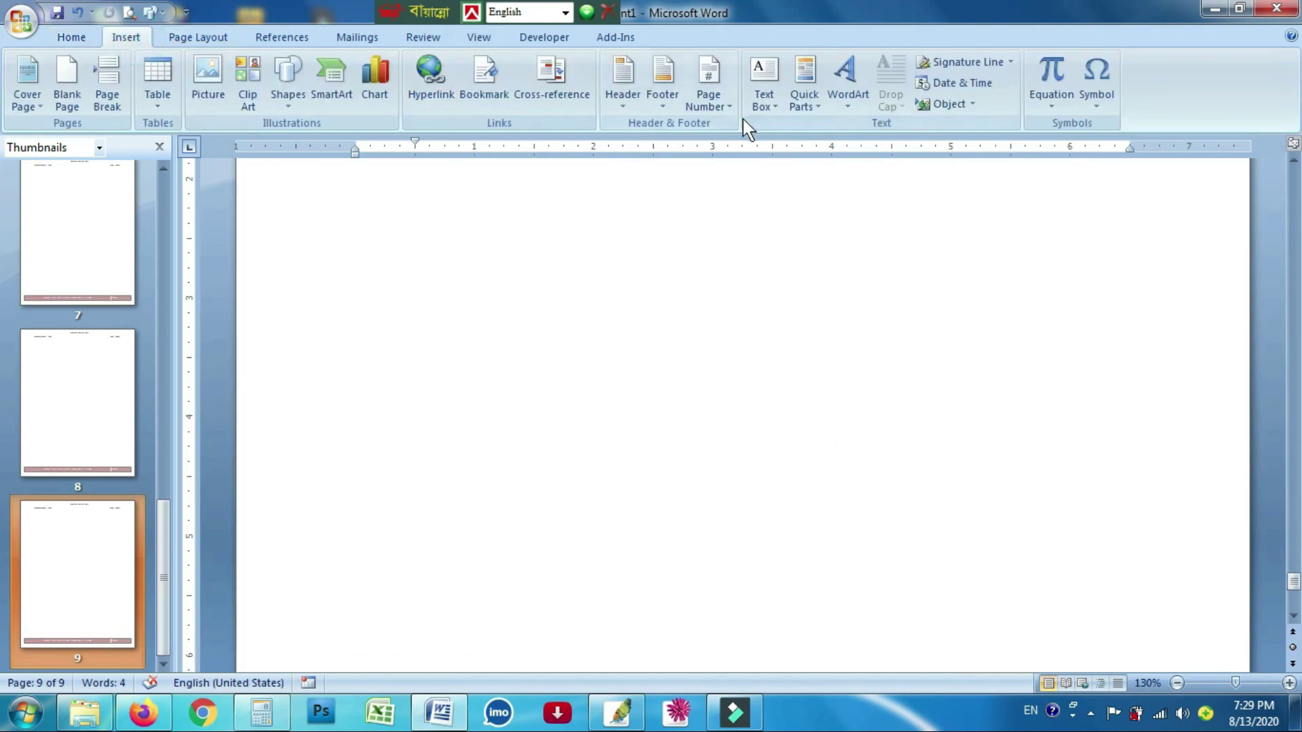
click(662, 99)
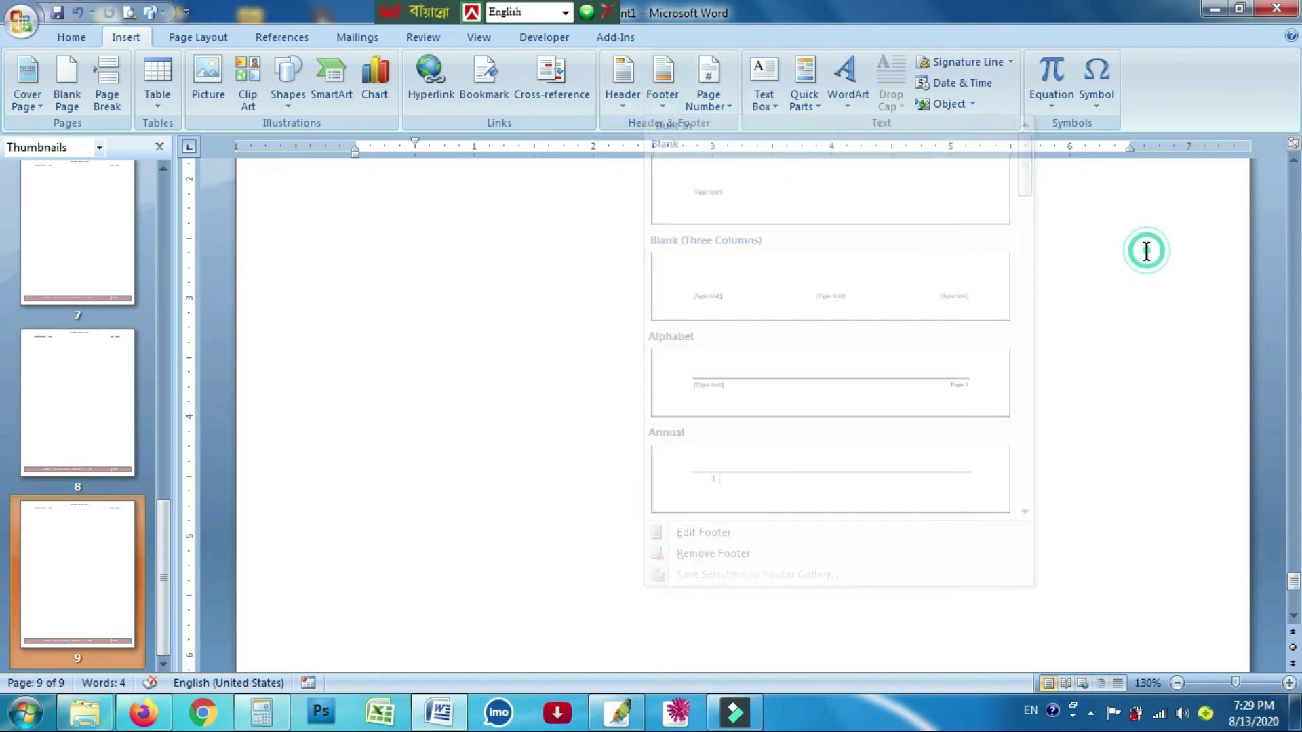